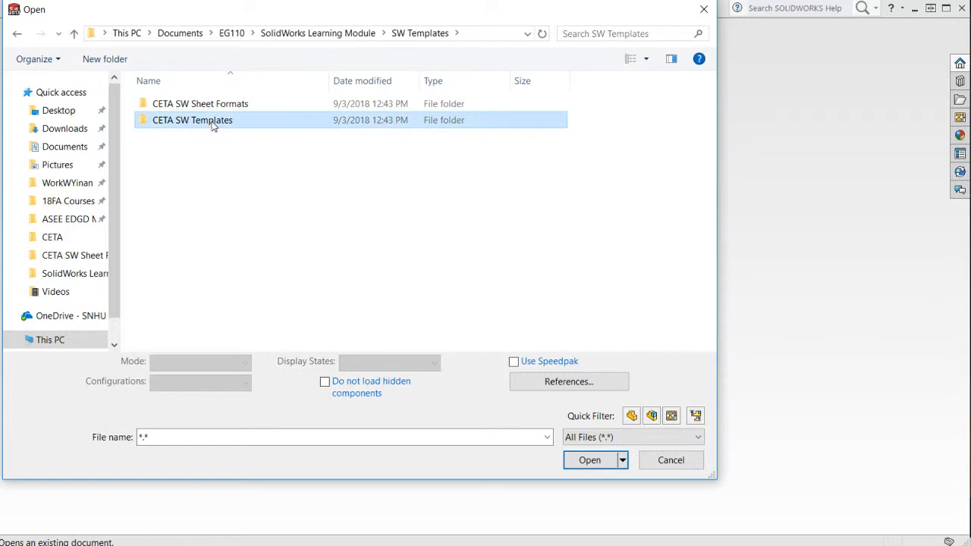
Open the drawing template CETA INCH DRAWING.drwdot from the CETA SW Templates folder inside SW Templates.
double_click(268, 127)
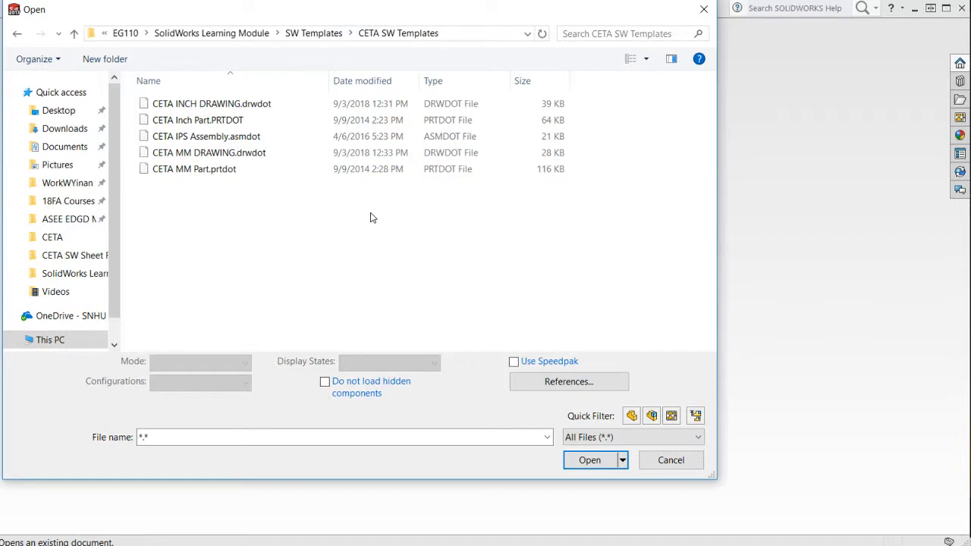
left_click(704, 9)
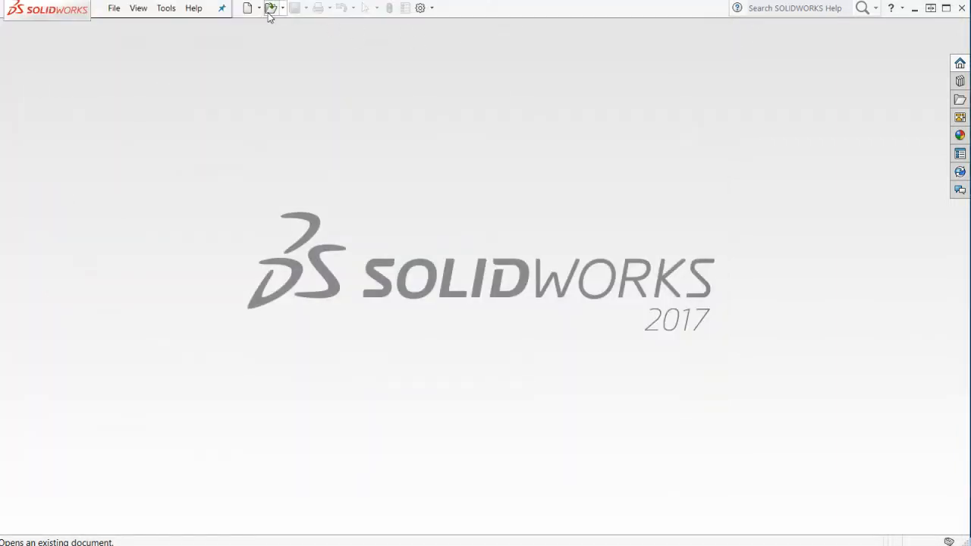
left_click(270, 7)
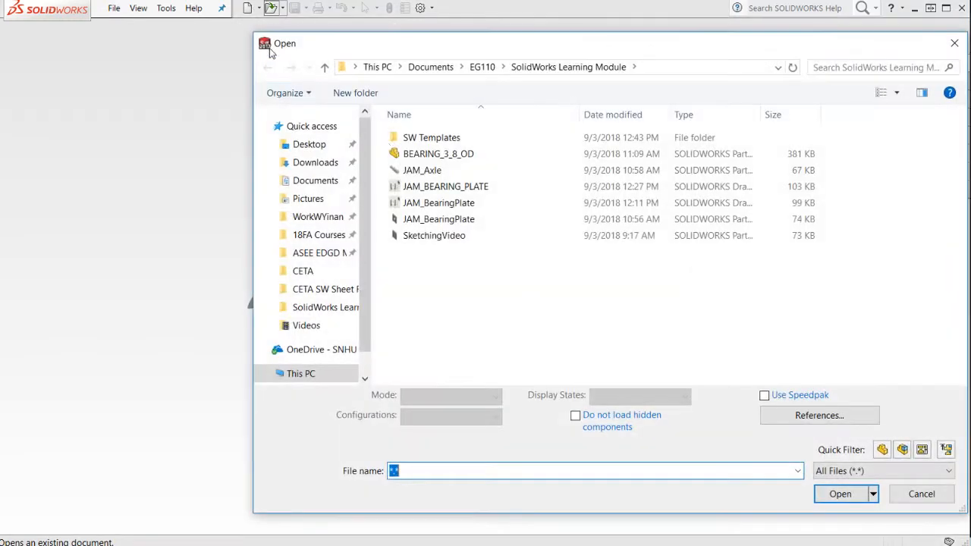
double_click(439, 141)
double_click(445, 154)
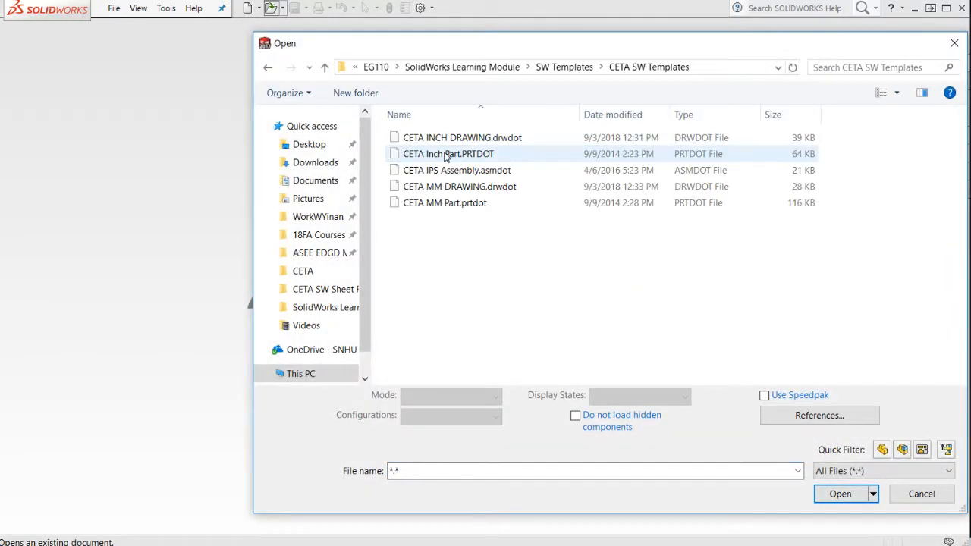
left_click_drag(533, 44, 376, 45)
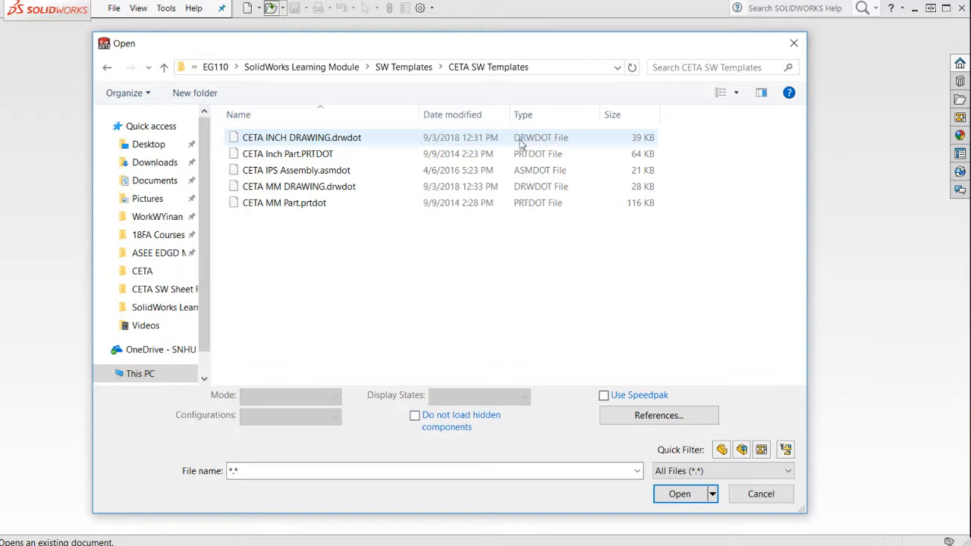
left_click(349, 139)
left_click(671, 487)
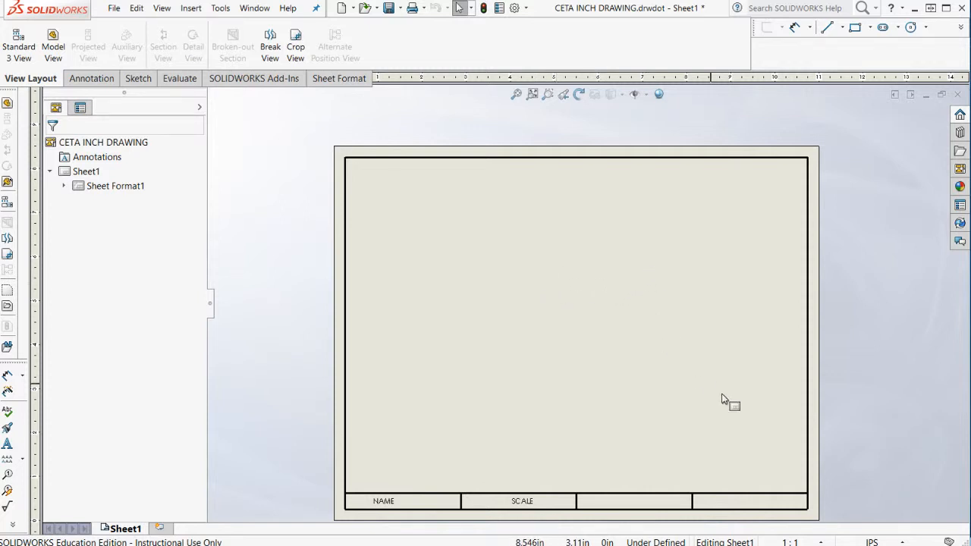
Switch Sheet1 of the drawing template to sheet format editing.
scroll(725, 400, "up", 2)
scroll(732, 405, "down", 3)
right_click(604, 217)
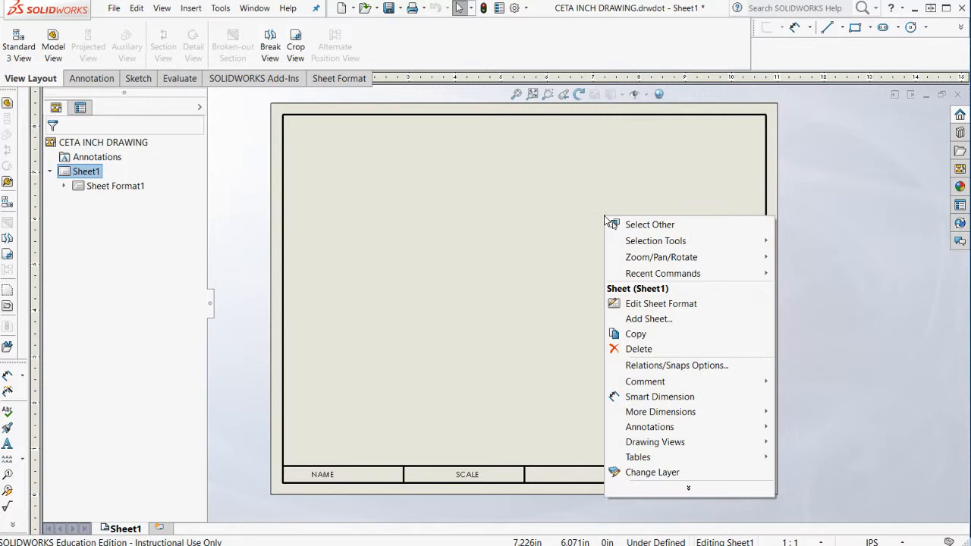
left_click(658, 303)
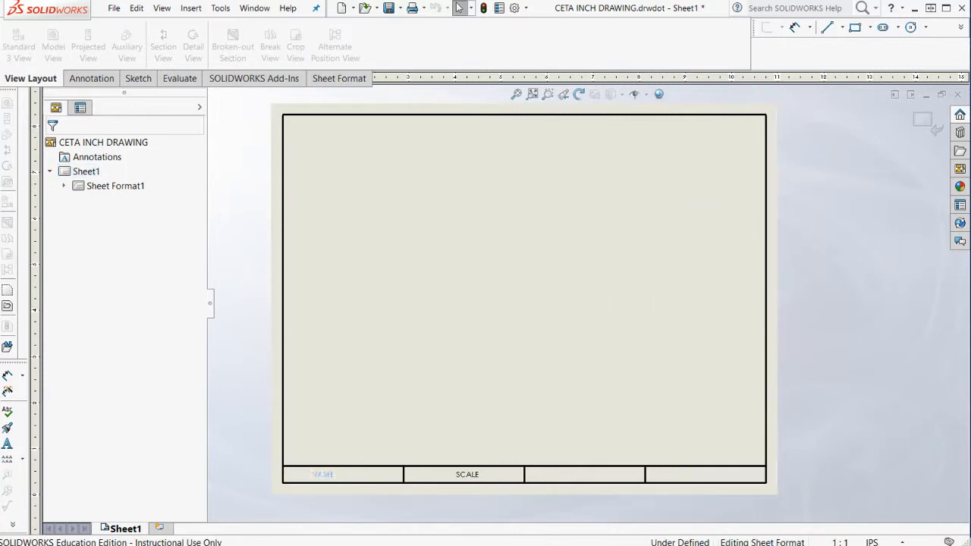
Replace the NAME placeholder note in the title block with the drafter's full name.
double_click(325, 475)
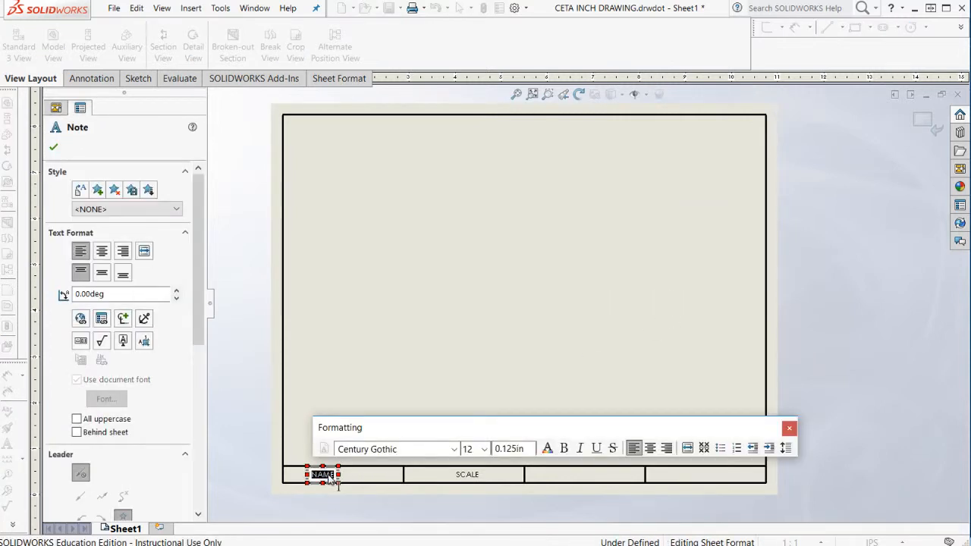
type("JEN")
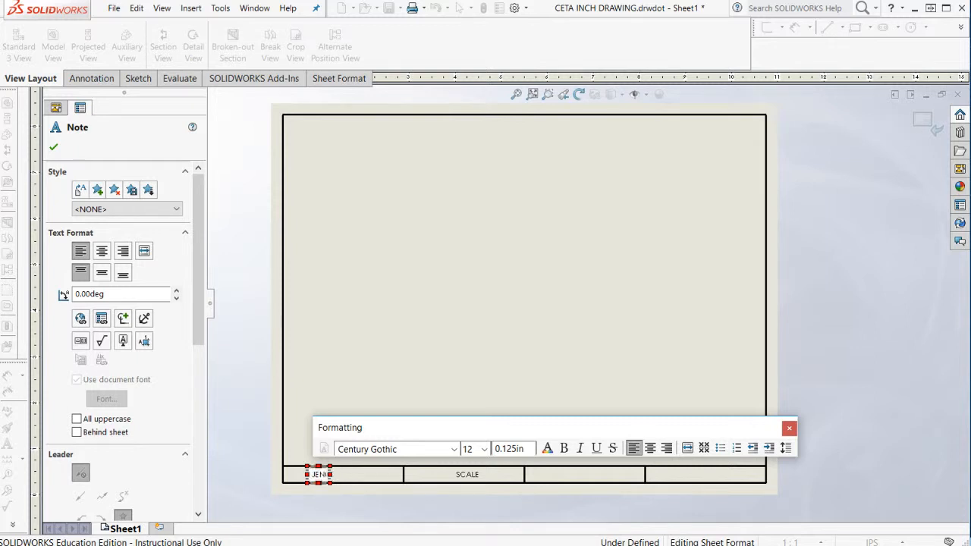
type("NIFER MCINNIS")
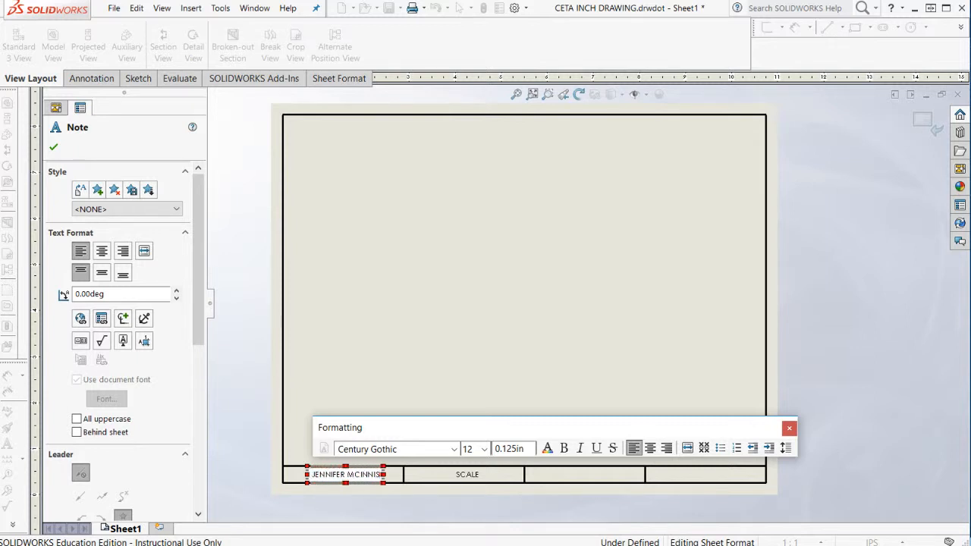
left_click(478, 478)
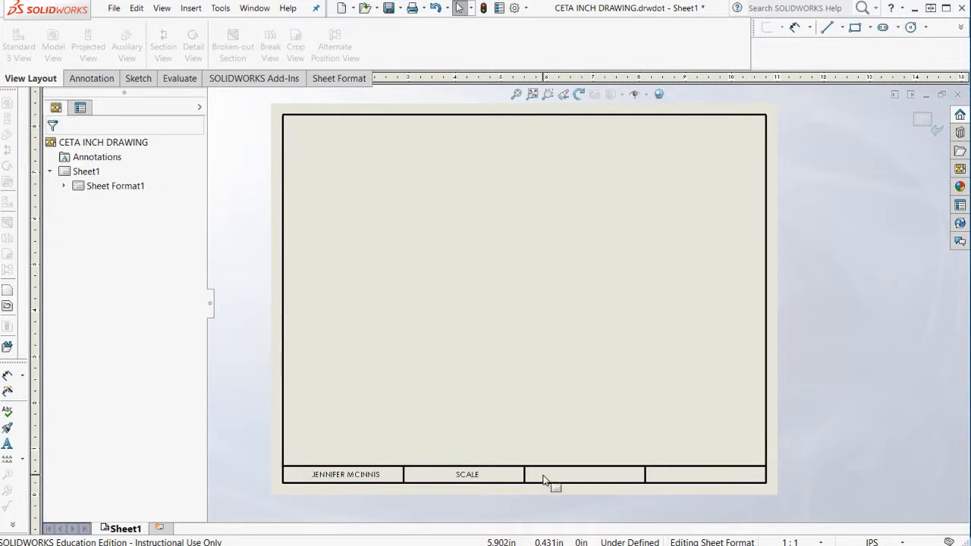
left_click(502, 508)
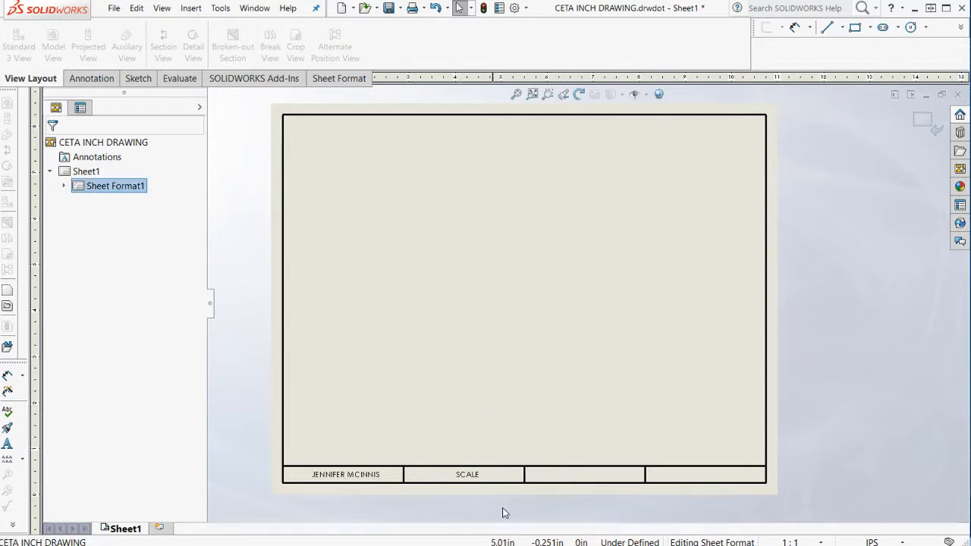
Append a link to the current document's SW-Sheet Scale(Sheet Scale) property after the word SCALE in the title block note.
double_click(463, 475)
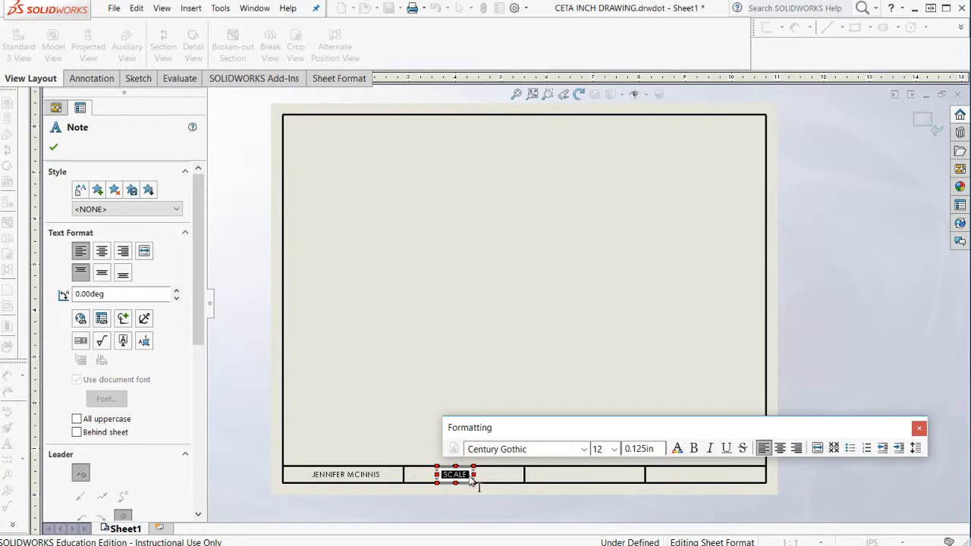
left_click(471, 478)
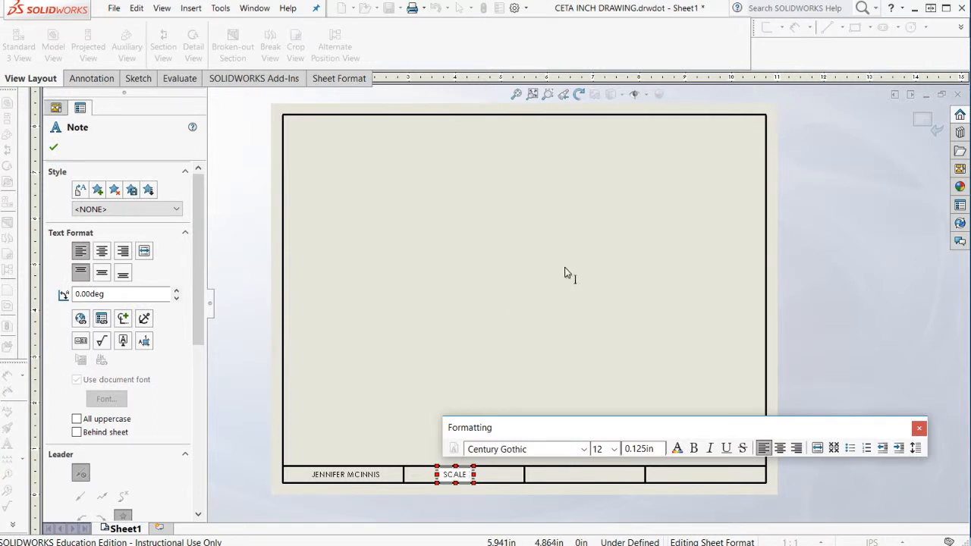
left_click(101, 319)
left_click(535, 218)
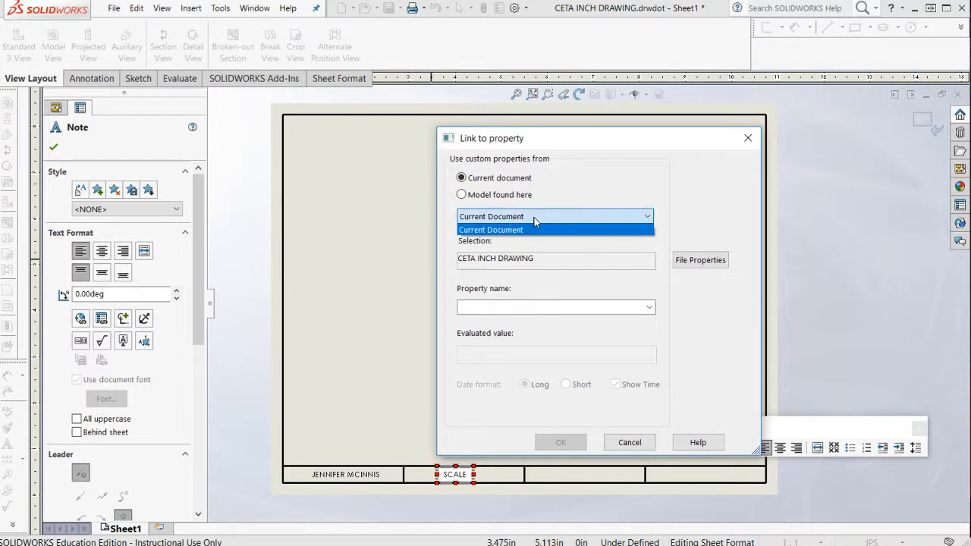
left_click(535, 229)
left_click(550, 307)
left_click(650, 308)
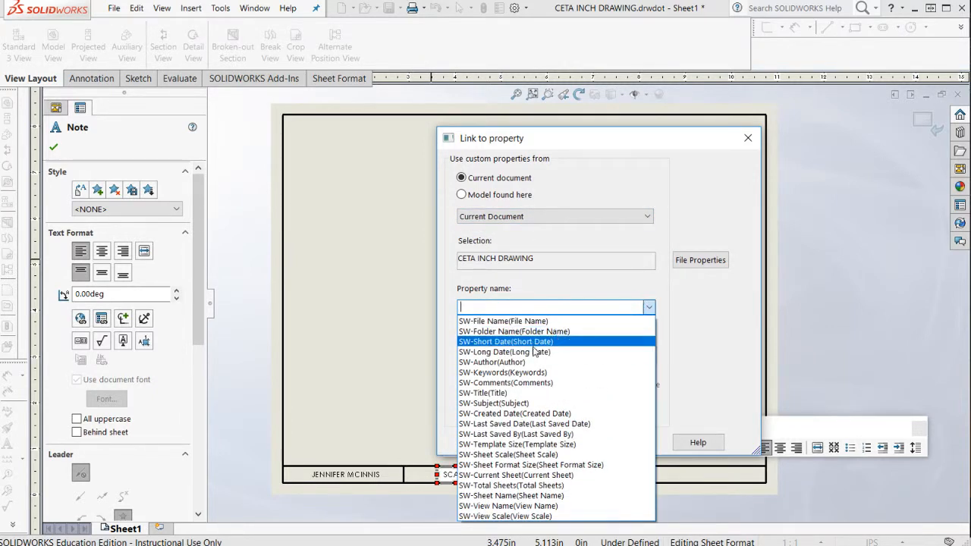
left_click(529, 455)
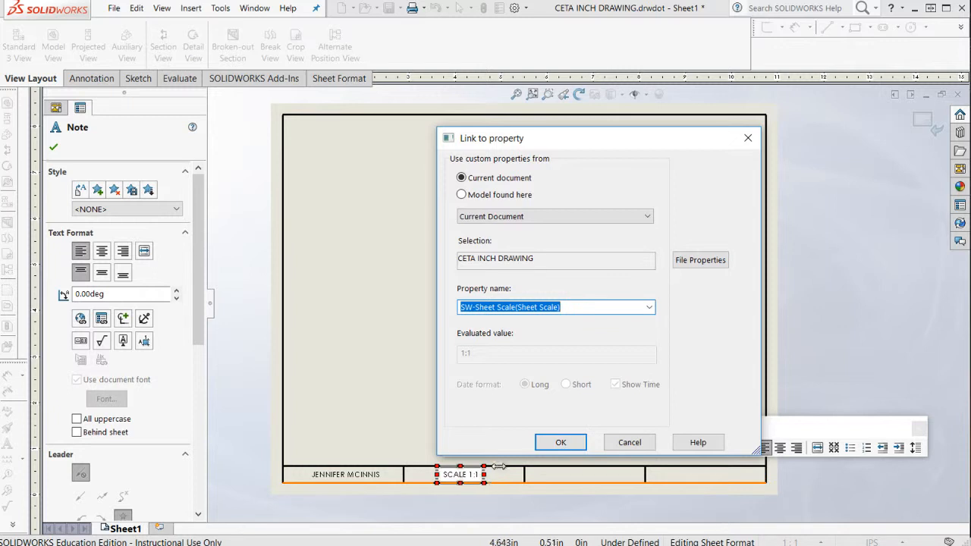
left_click(561, 443)
left_click(672, 372)
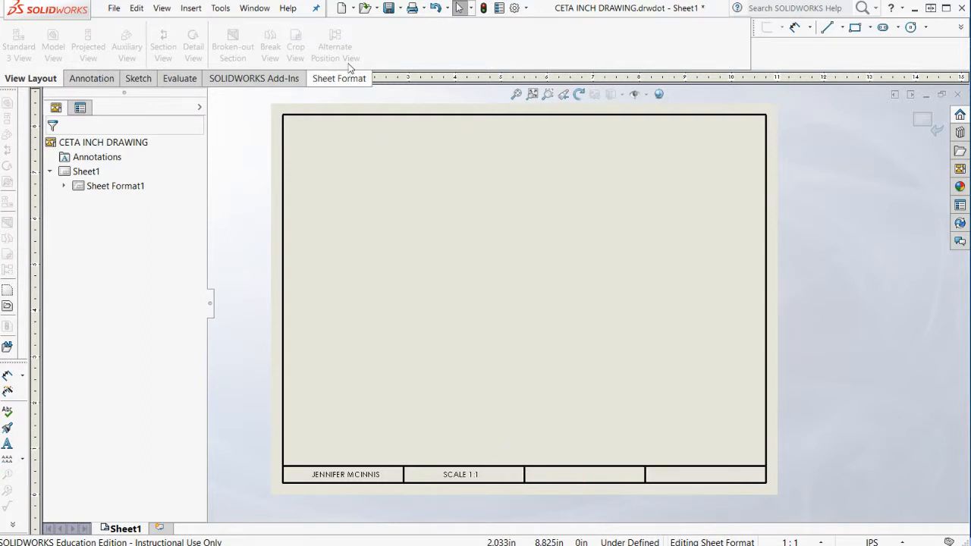
Add a note linked to the SW-File Name(File Name) property in the third title block cell and center it there.
left_click(107, 79)
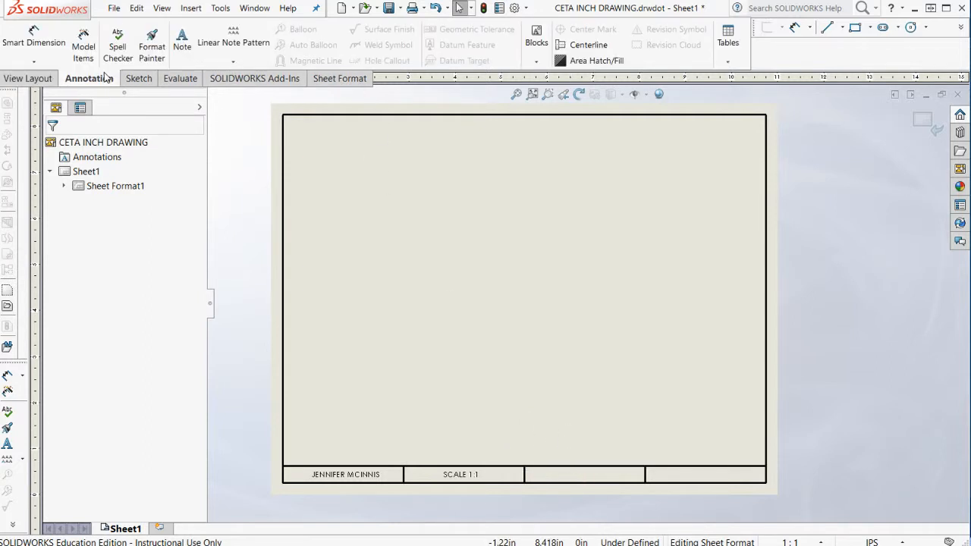
left_click(182, 39)
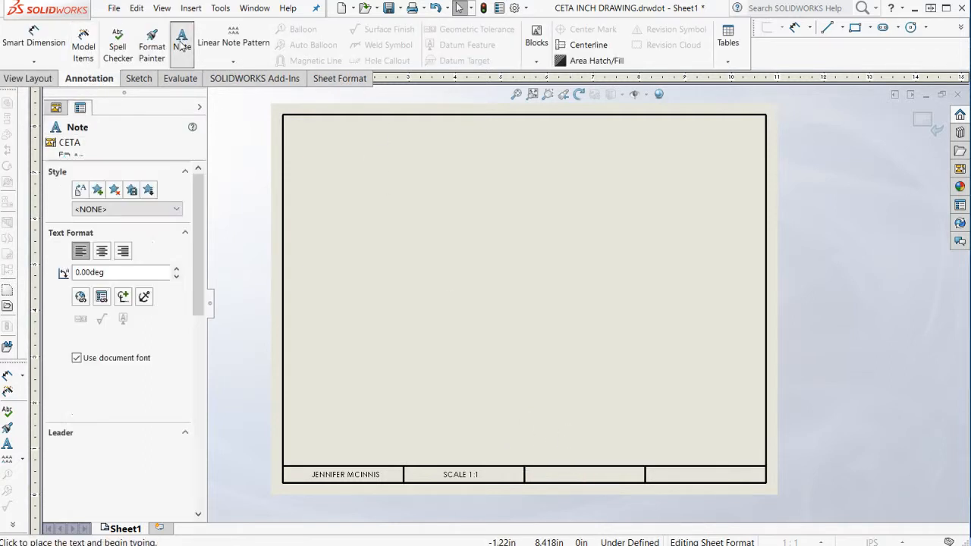
left_click(556, 477)
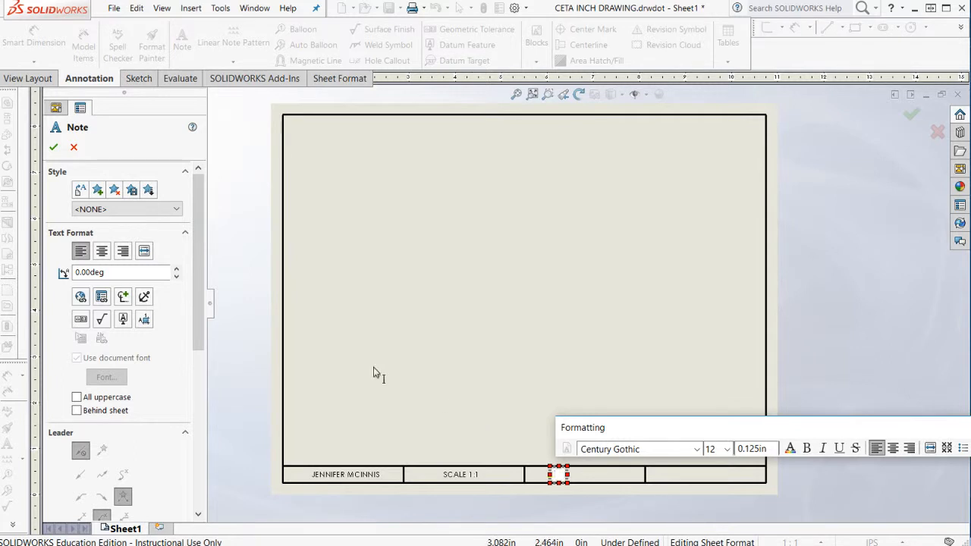
left_click(102, 297)
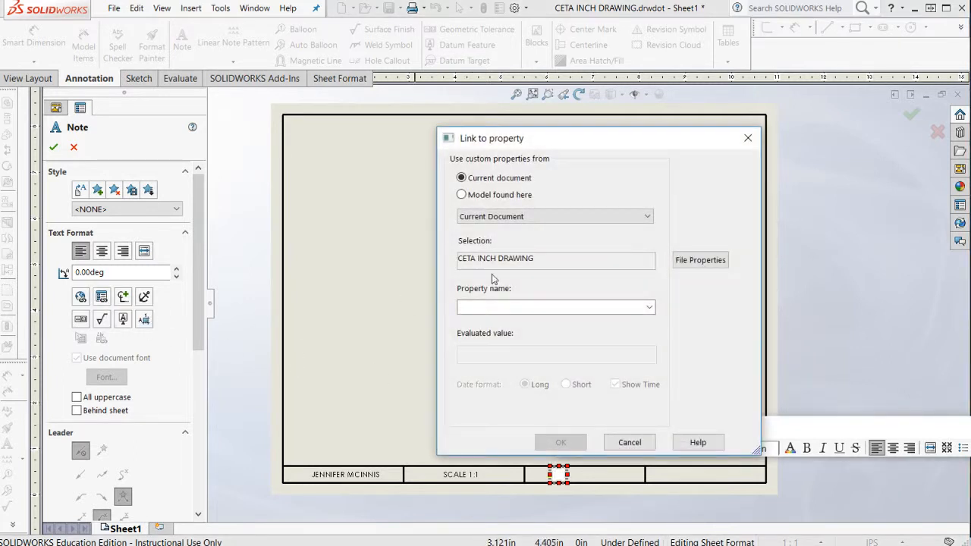
left_click(649, 307)
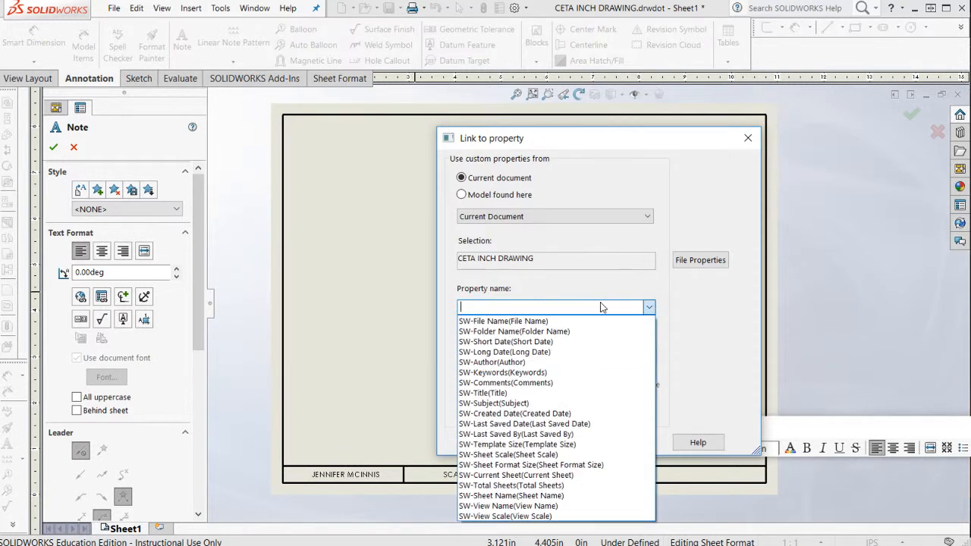
left_click(571, 322)
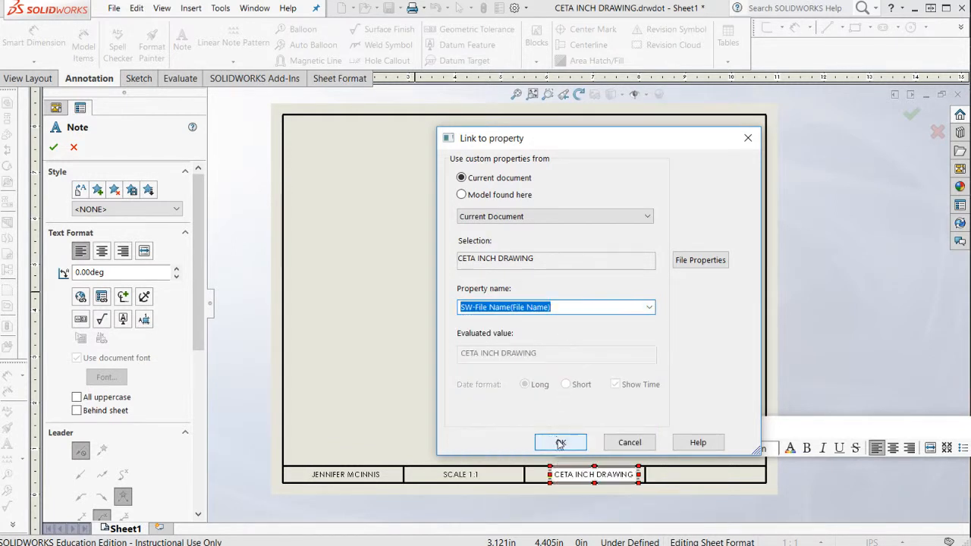
left_click(560, 443)
left_click(598, 360)
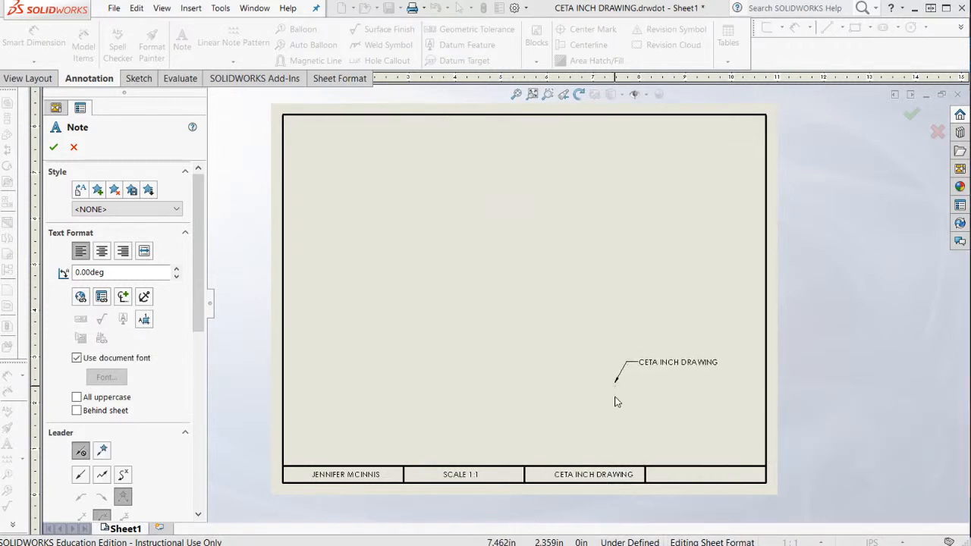
key("Escape")
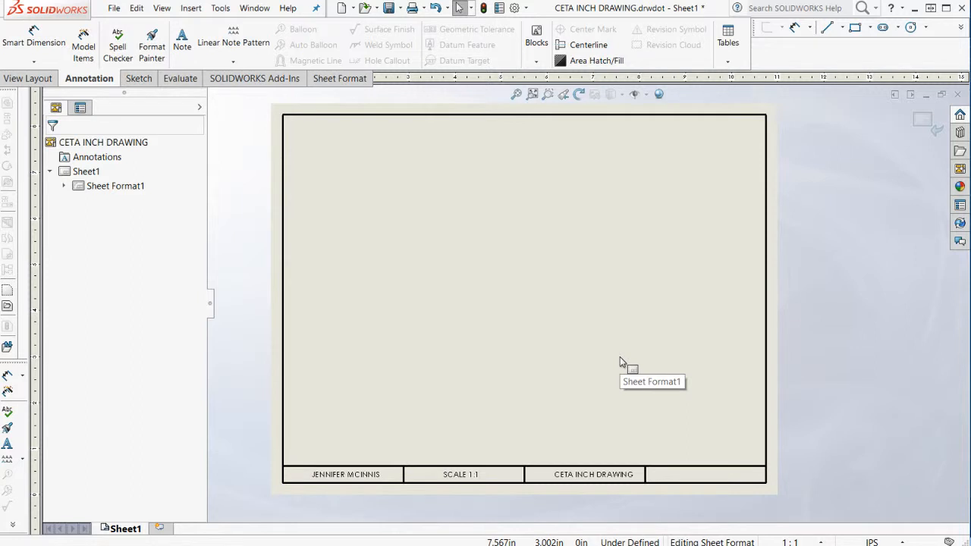
left_click(586, 476)
left_click(565, 375)
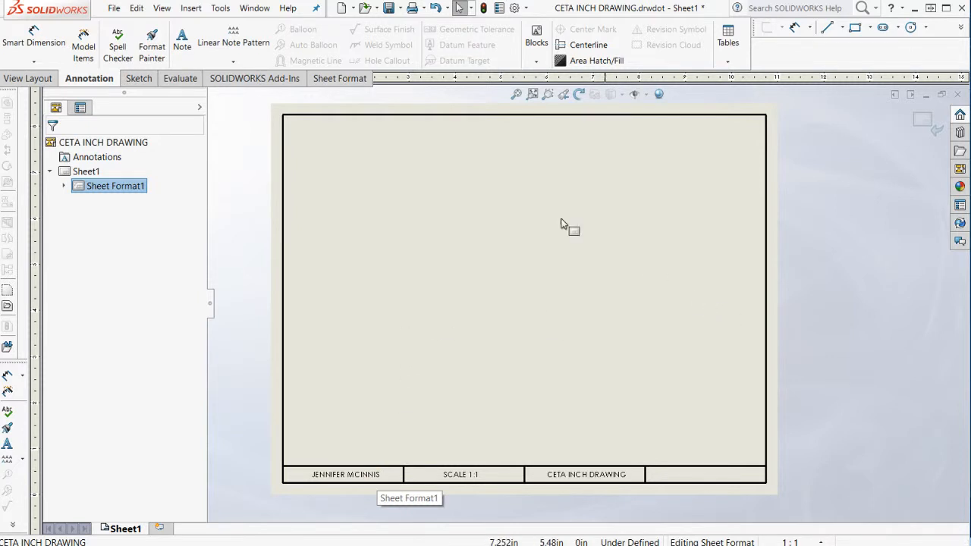
Add a note linked to the SW-Short Date(Short Date) property in the fourth title block cell.
left_click(182, 42)
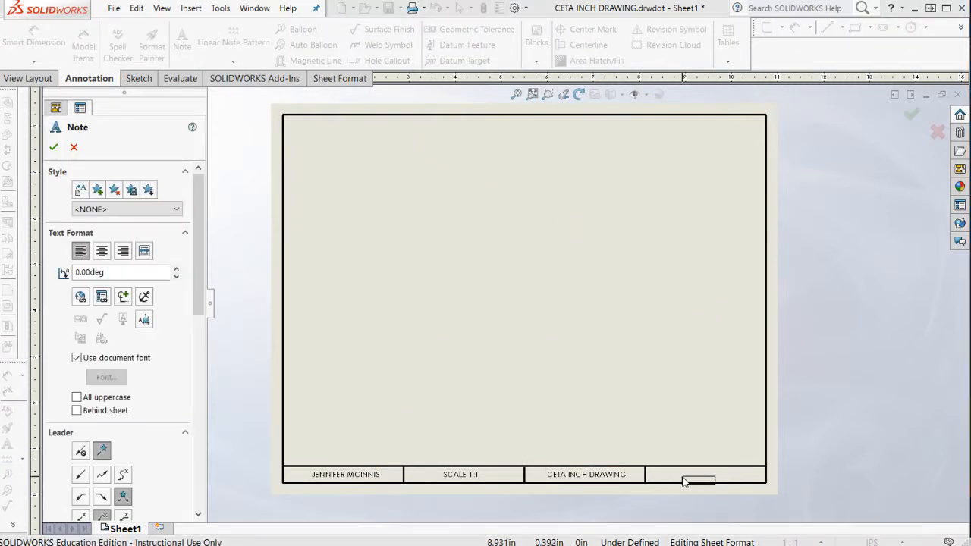
left_click(685, 478)
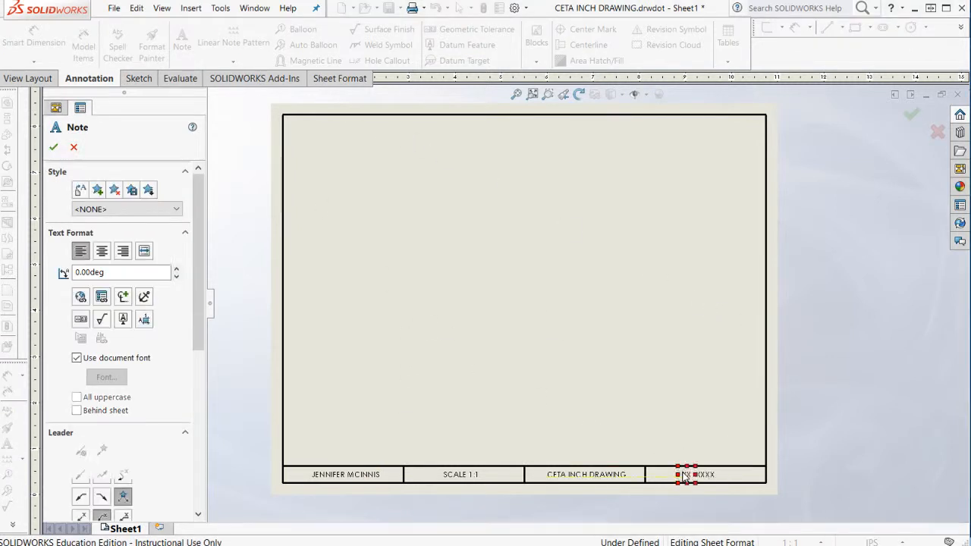
left_click(102, 298)
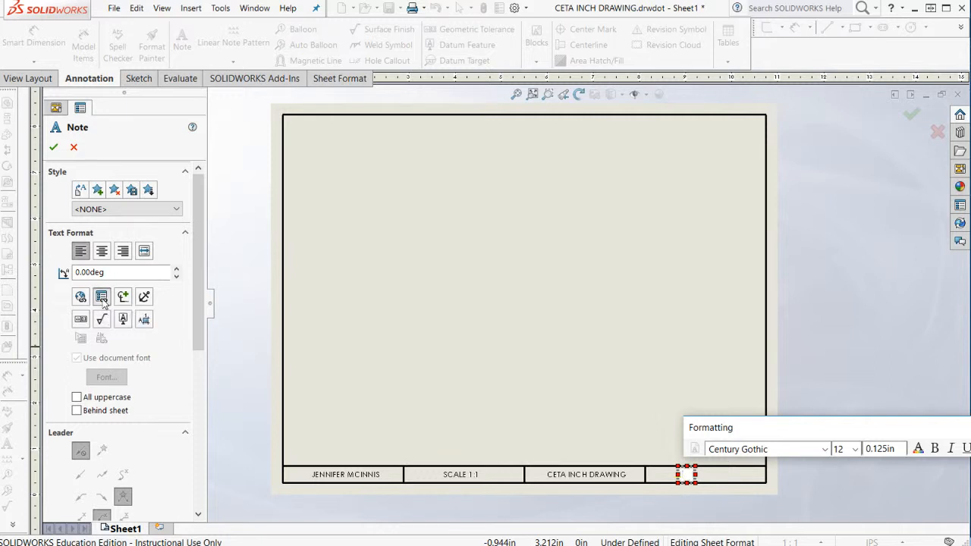
left_click(649, 308)
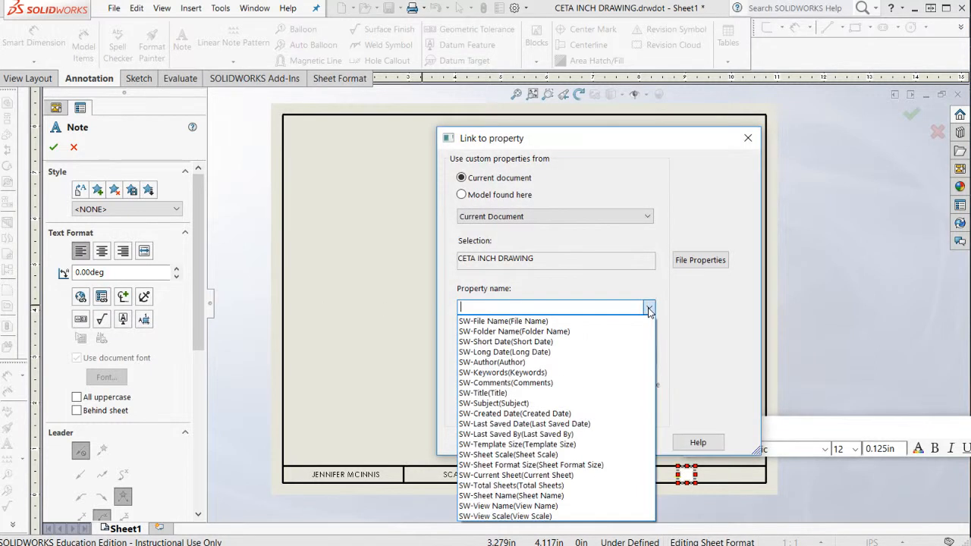
left_click(530, 343)
left_click(558, 443)
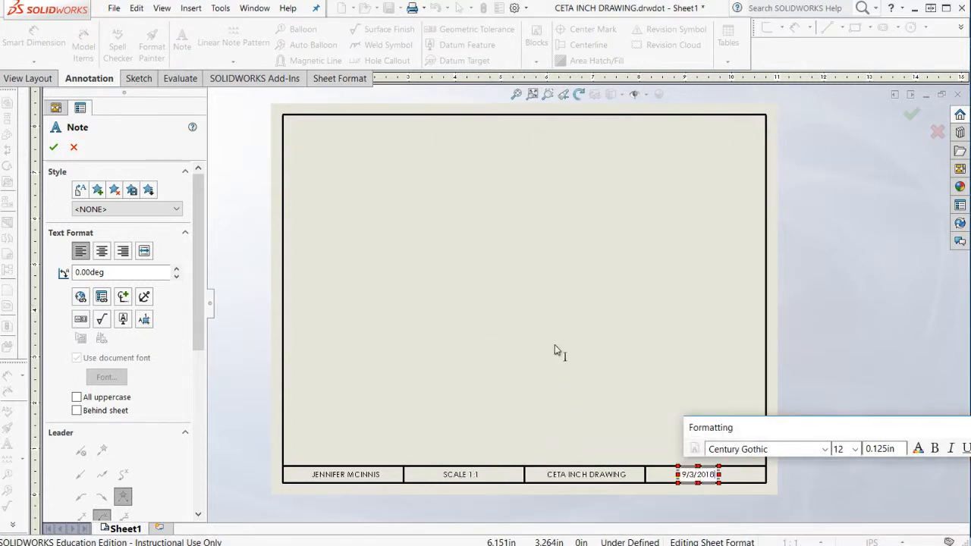
left_click(555, 350)
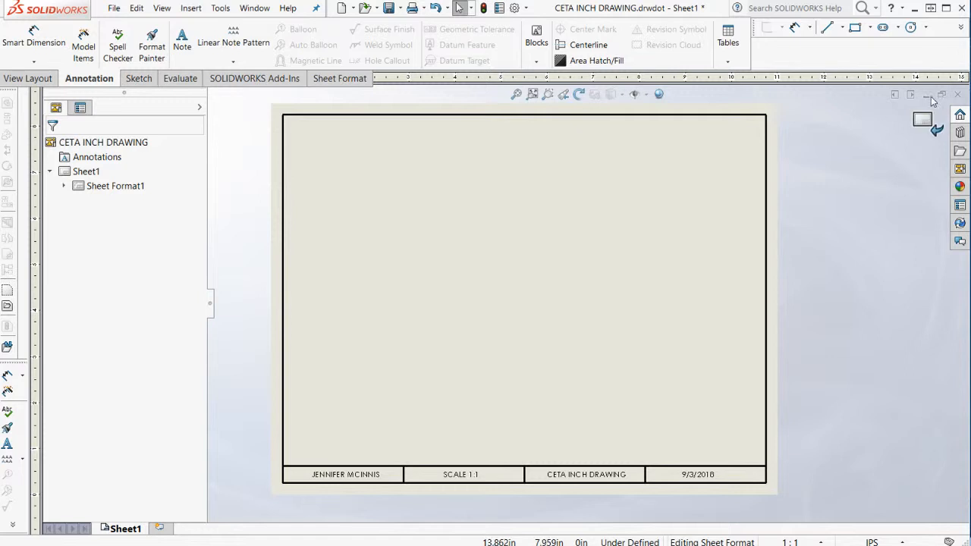
Exit sheet format editing and try to save the sheet format as CETA SIZE A FORMAT.slddrt in EG 110 Design I's CETA SW Sheet Formats folder.
left_click(927, 121)
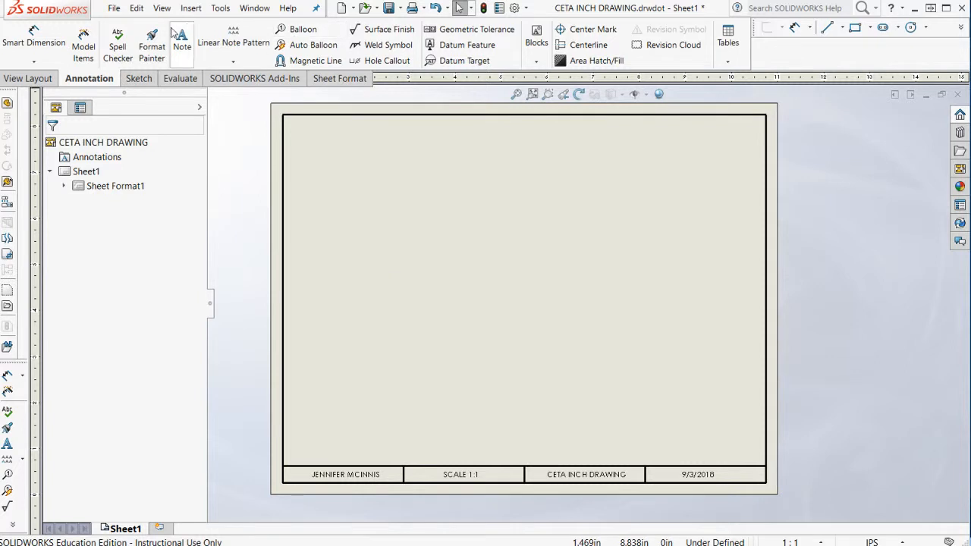
left_click(114, 9)
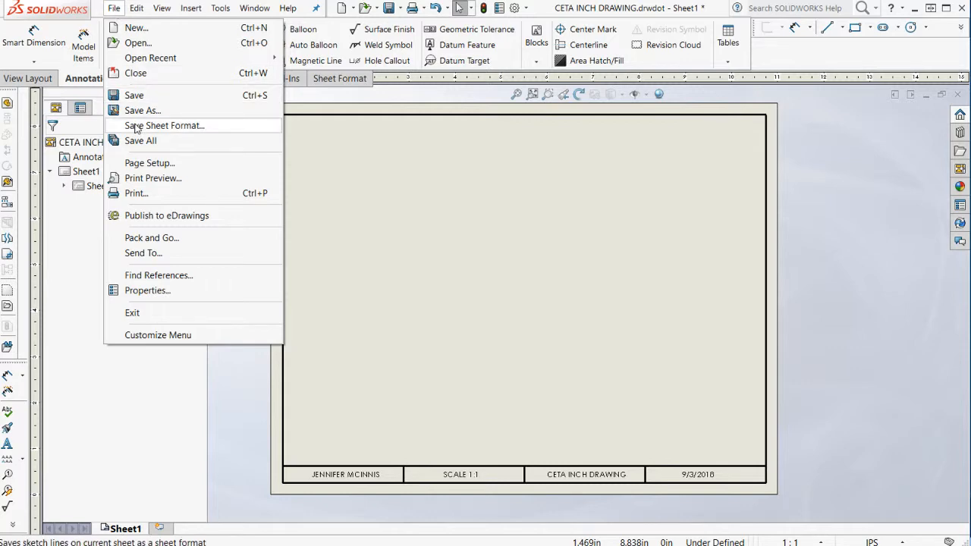
left_click(135, 126)
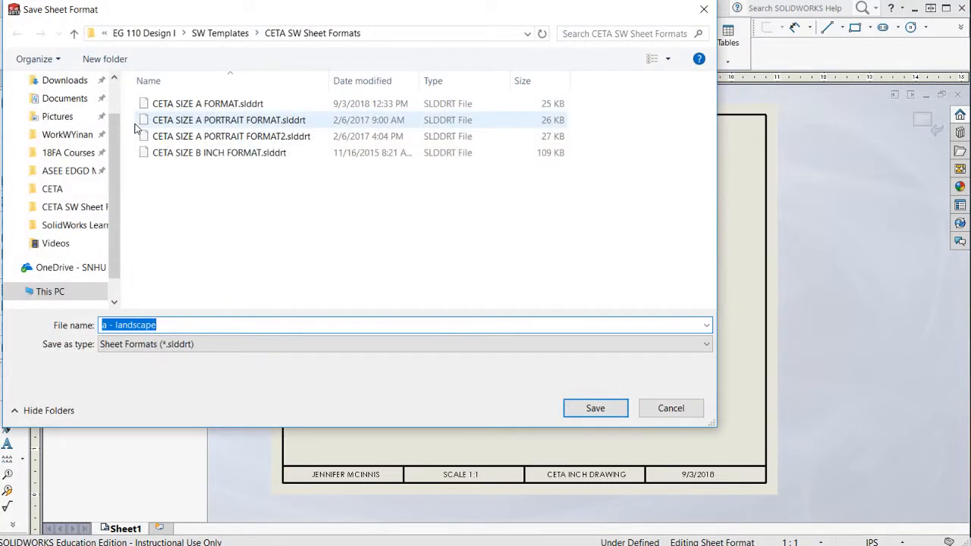
left_click(196, 107)
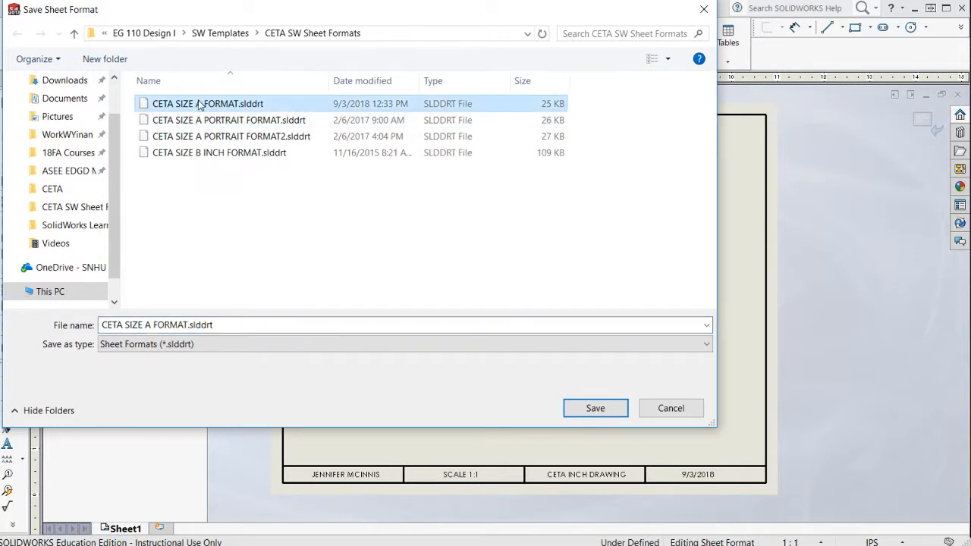
left_click(603, 414)
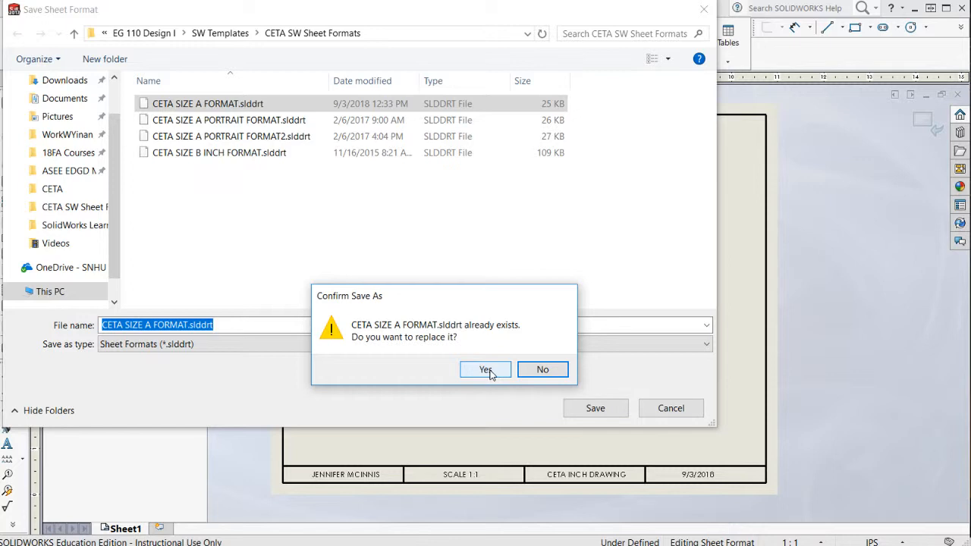
left_click(106, 35)
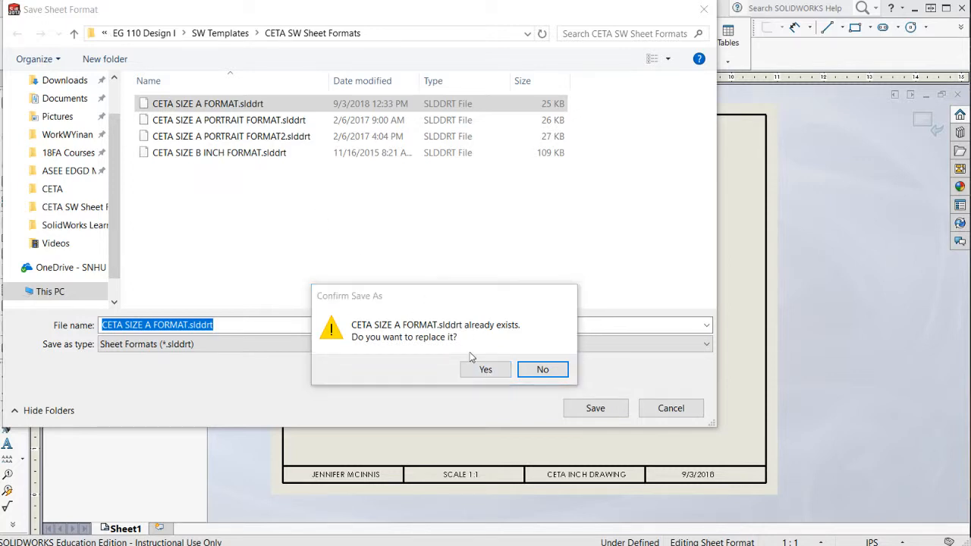
left_click(545, 371)
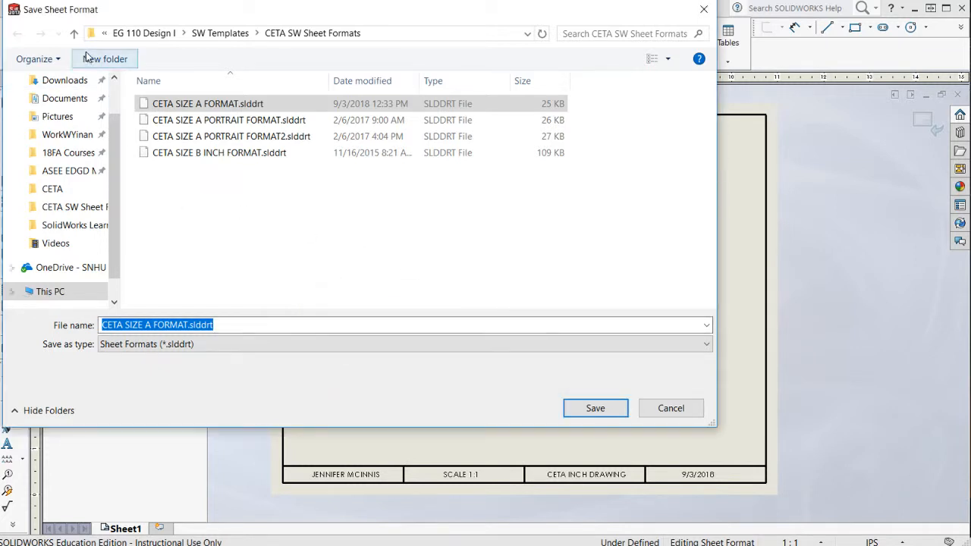
Save the sheet format over CETA SIZE A FORMAT.slddrt in SolidWorks Learning Module > SW Templates > CETA SW Sheet Formats.
left_click(69, 226)
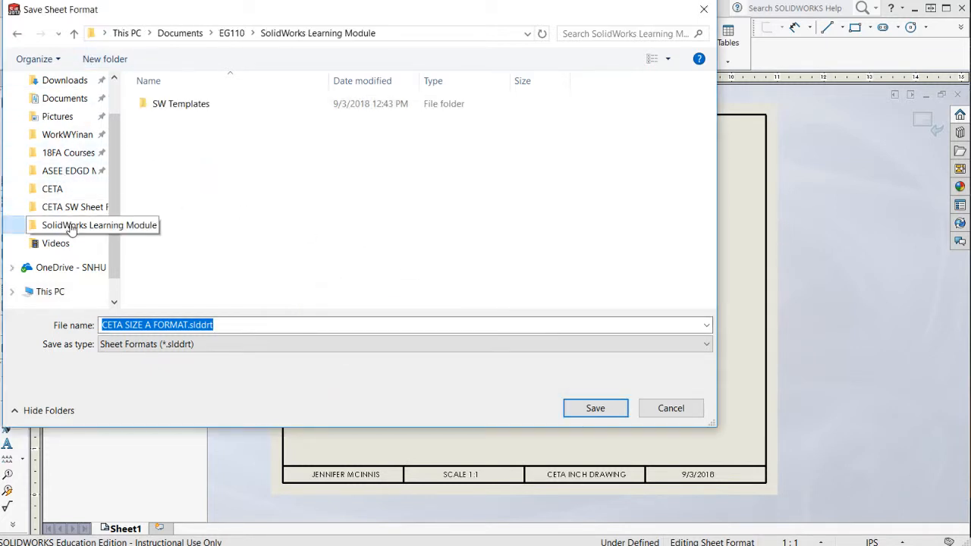
double_click(180, 105)
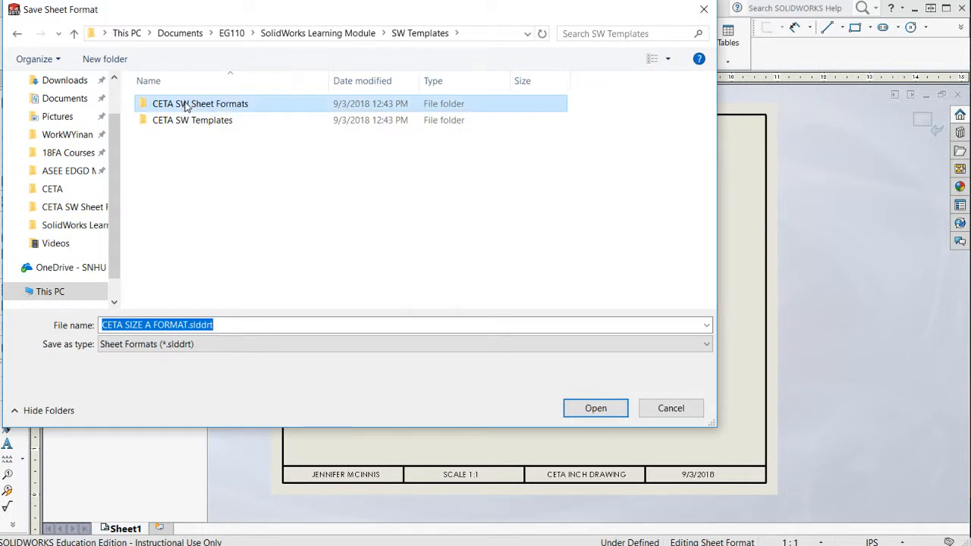
double_click(185, 105)
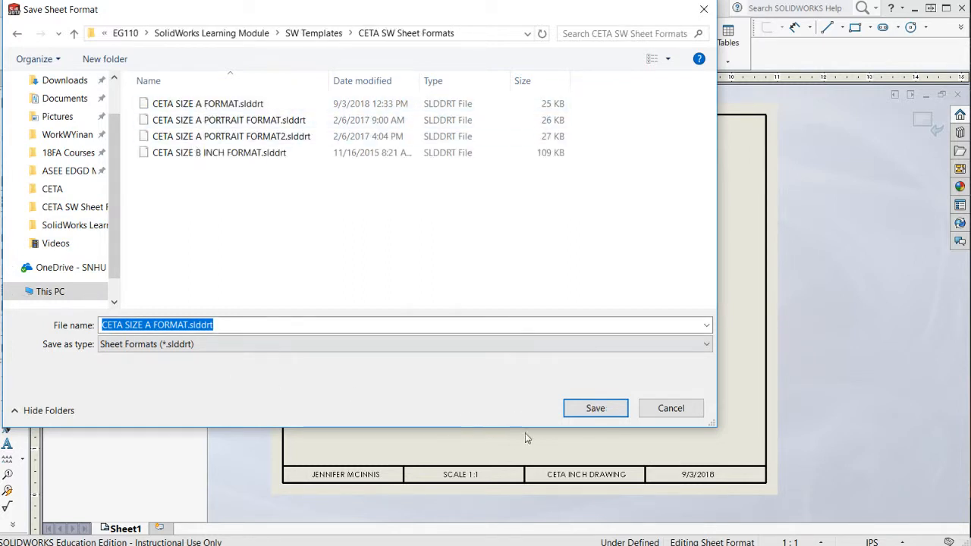
left_click(600, 415)
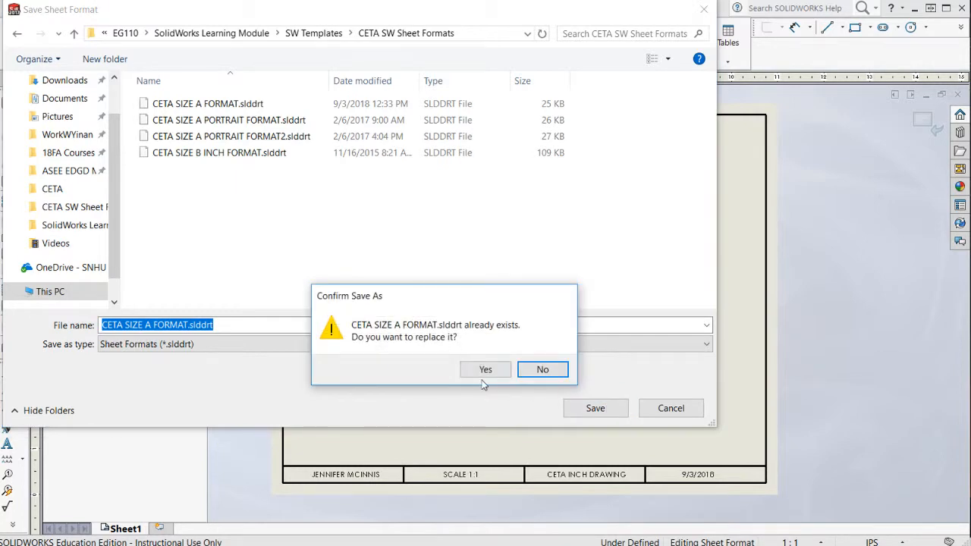
left_click(485, 370)
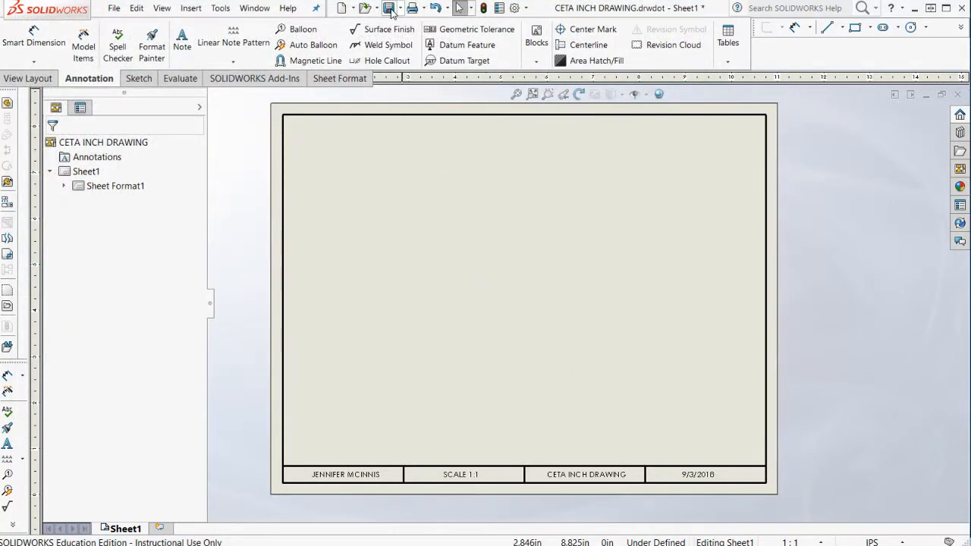
Save and close the CETA INCH DRAWING template, and check which template groups are offered for new documents.
left_click(389, 7)
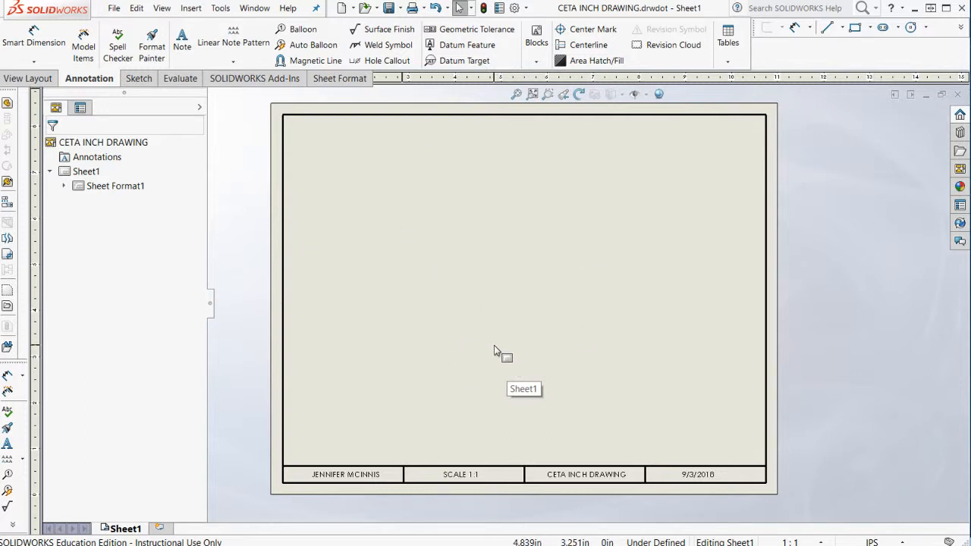
left_click(960, 95)
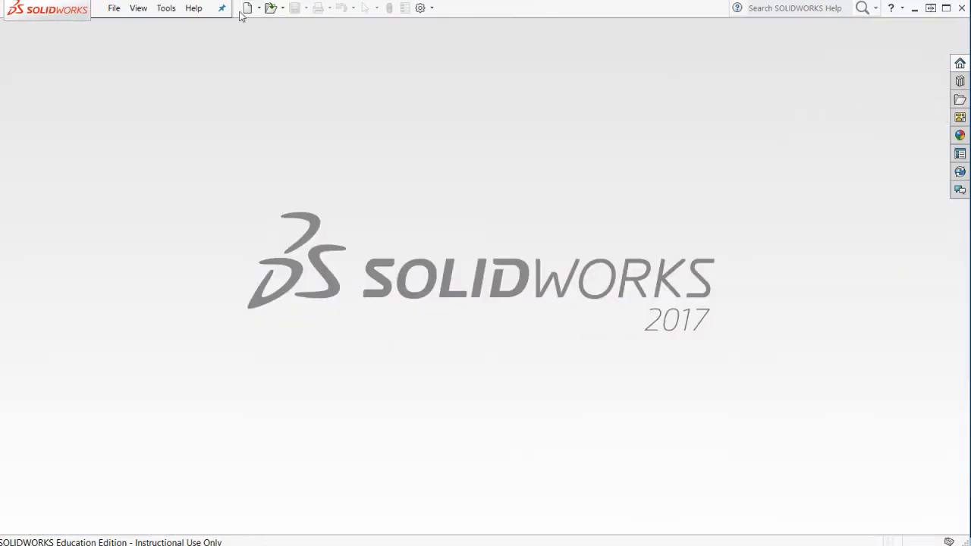
left_click(247, 8)
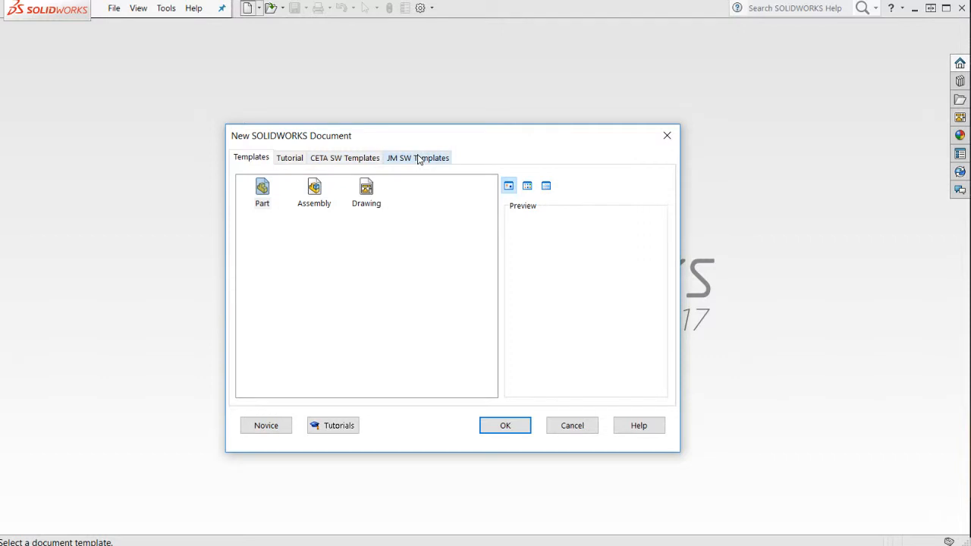
left_click(588, 429)
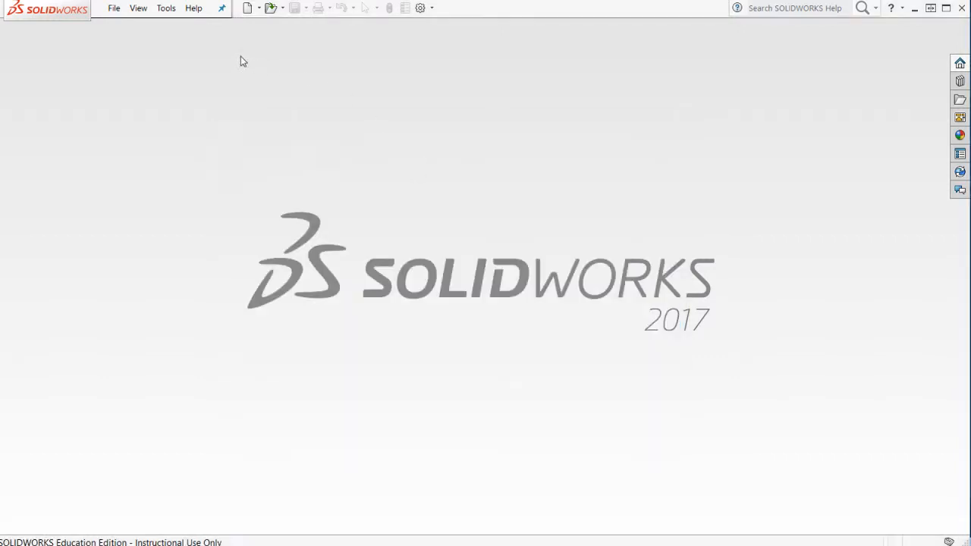
Add SolidWorks Learning Module > SW Templates > CETA SW Templates to the Document Templates file locations in the system options.
left_click(421, 7)
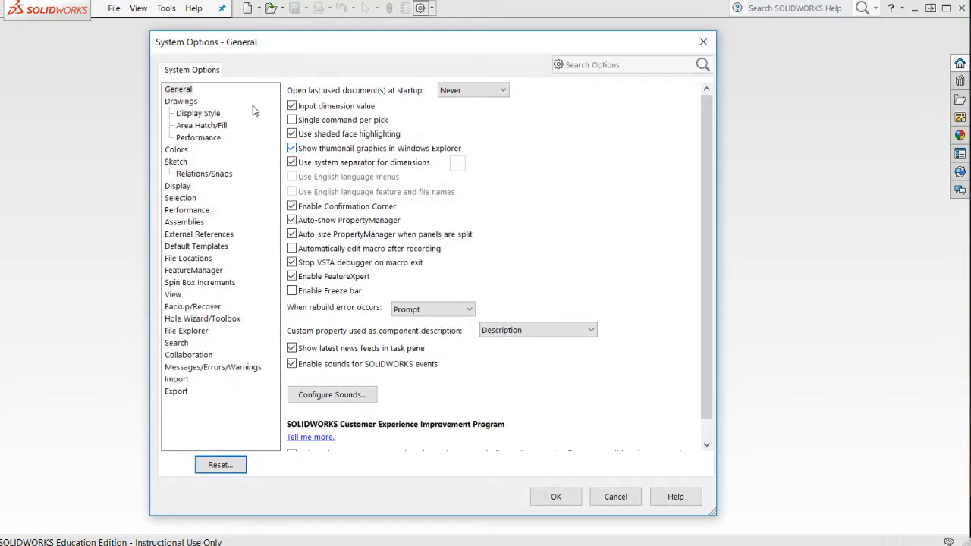
left_click(190, 259)
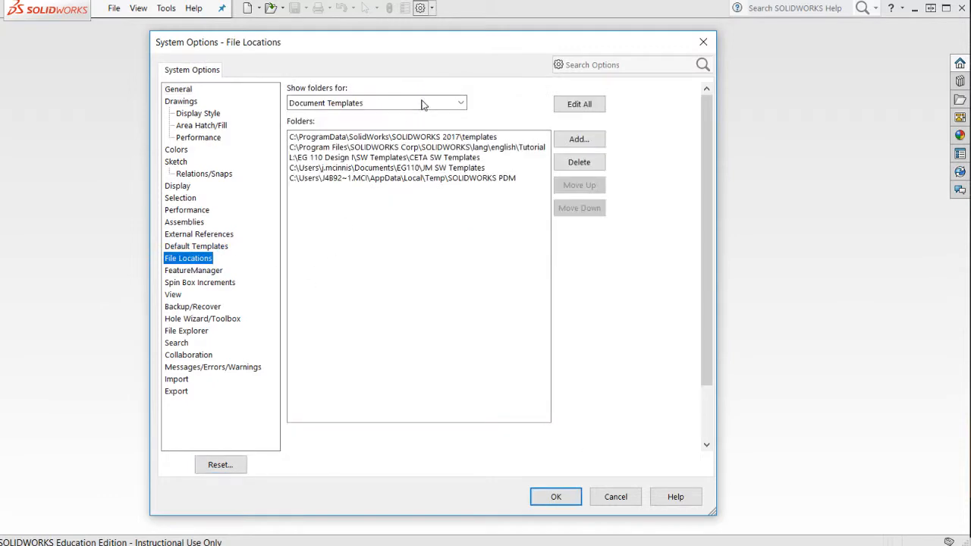
left_click(571, 139)
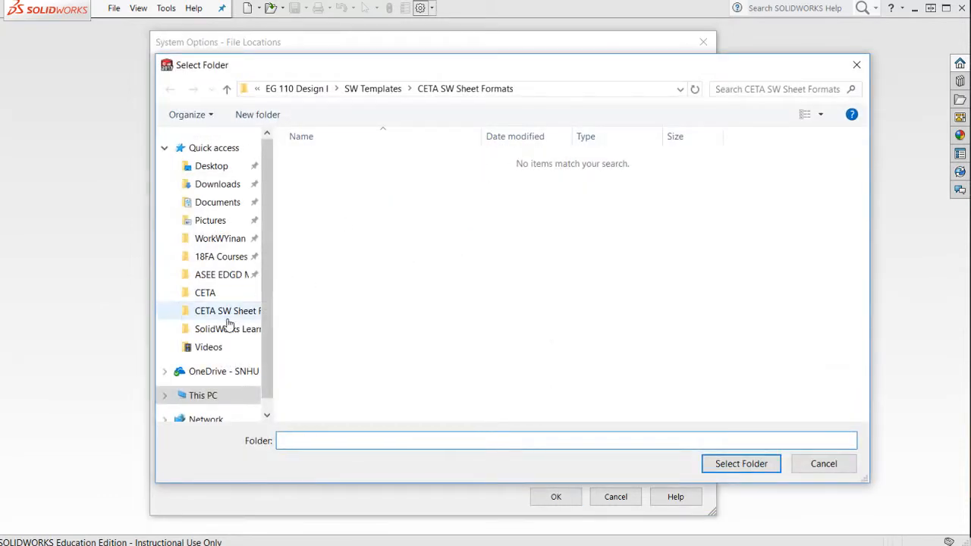
left_click(225, 330)
double_click(343, 159)
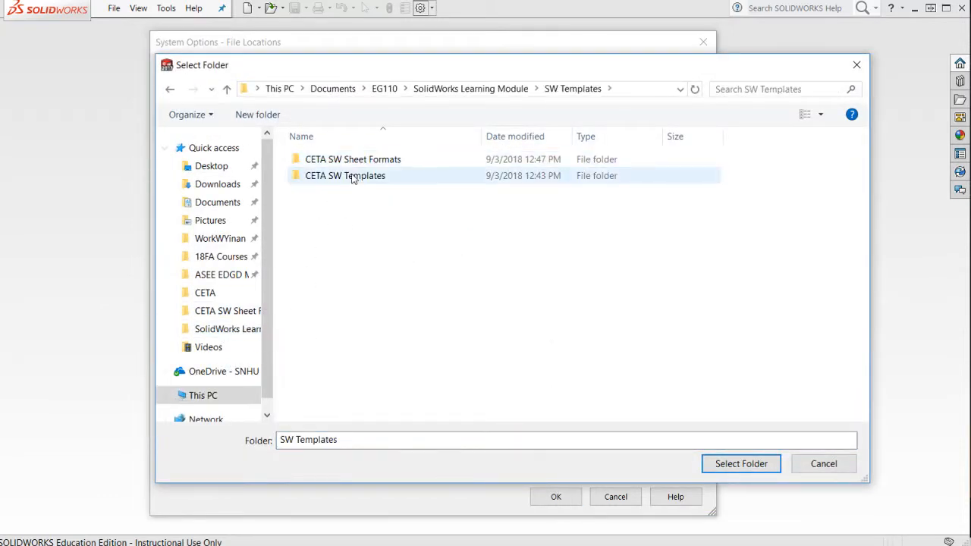
left_click(353, 177)
left_click(742, 464)
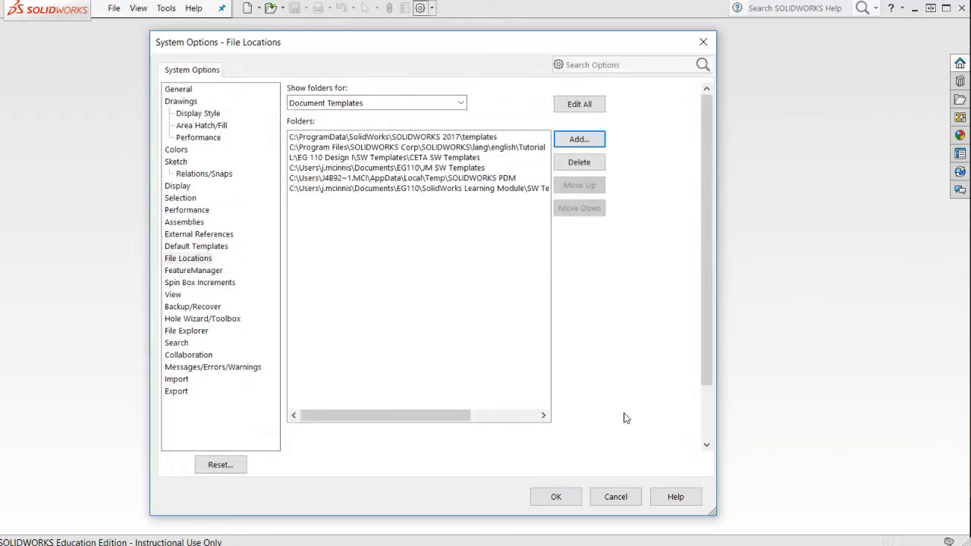
Add the Learning Module's CETA SW Sheet Formats folder to the Sheet Formats file locations and accept the options with the search path changes.
left_click(382, 103)
scroll(351, 410, "down", 1)
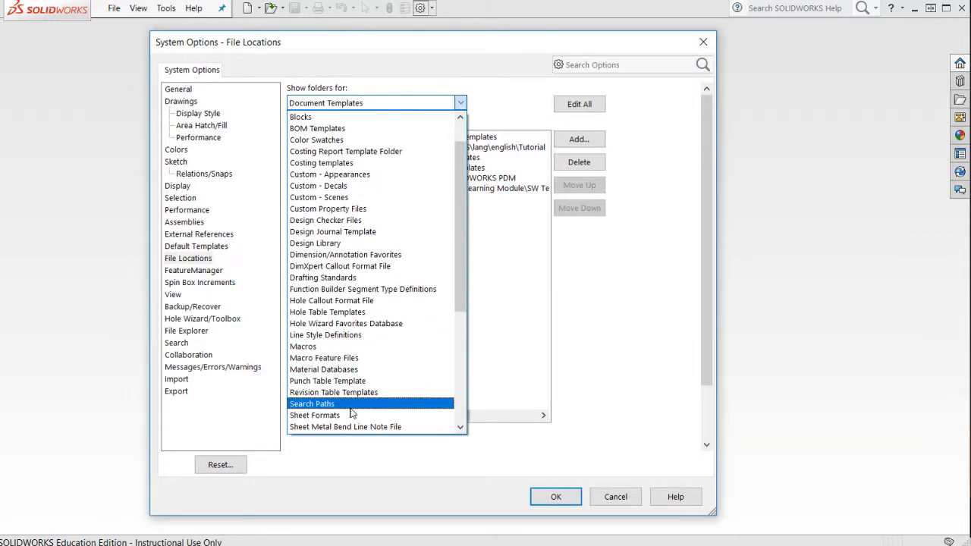
left_click(351, 415)
left_click(577, 139)
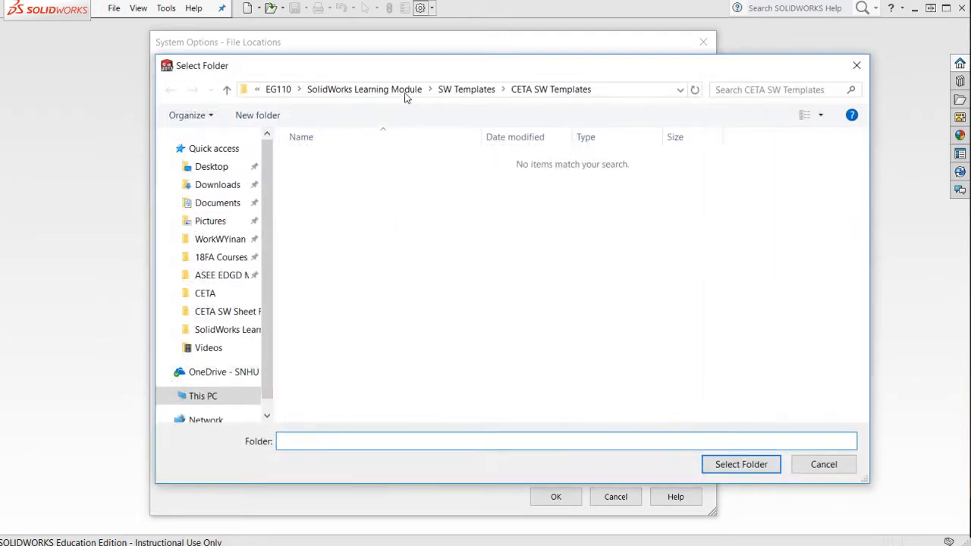
left_click(464, 89)
left_click(334, 161)
left_click(735, 461)
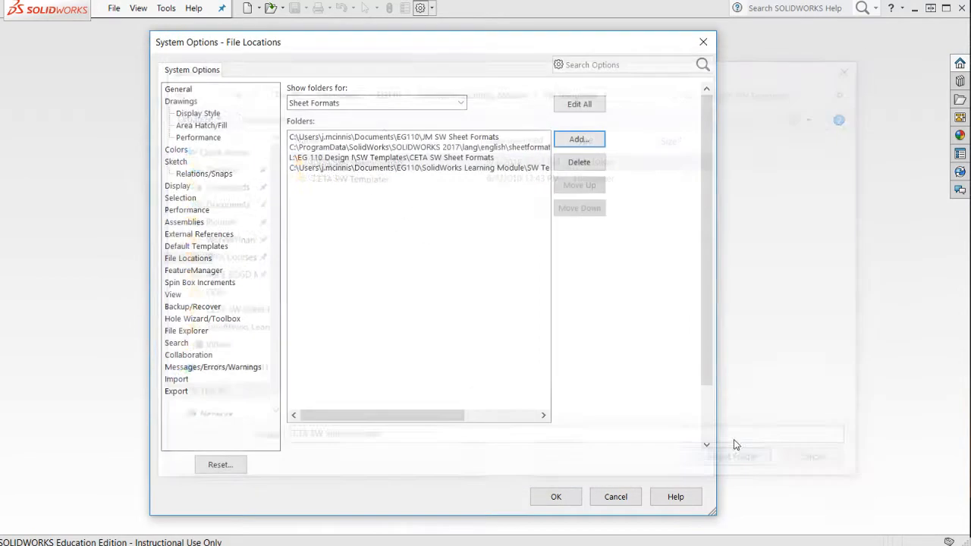
left_click(560, 498)
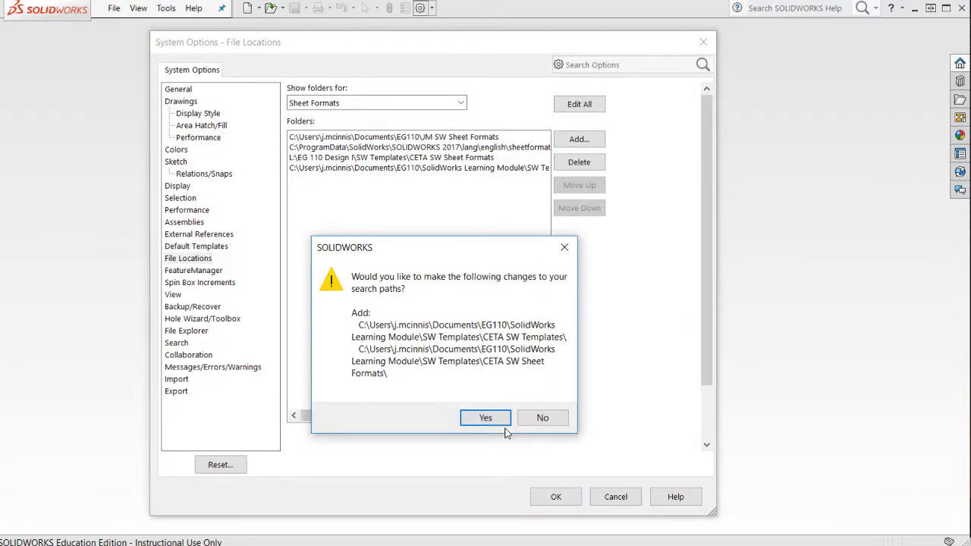
left_click(500, 426)
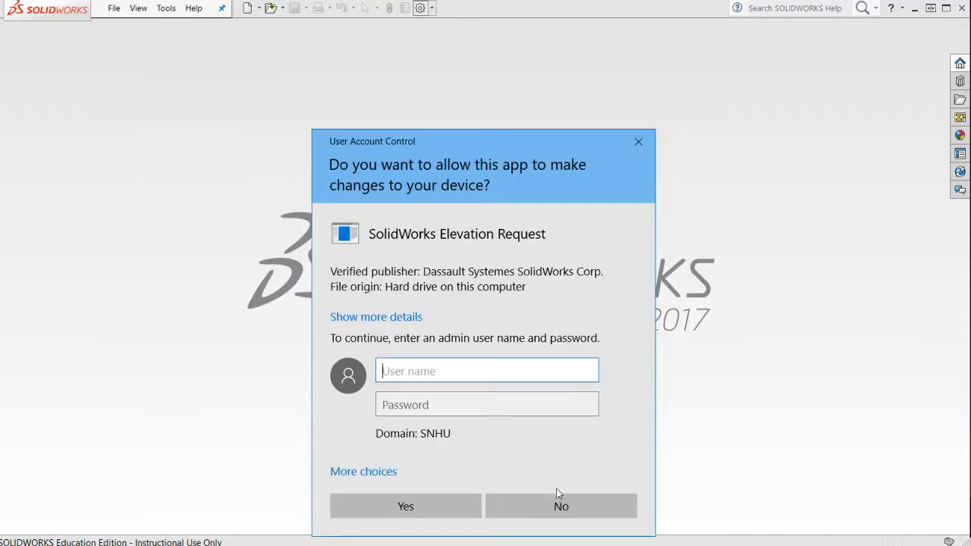
left_click(558, 501)
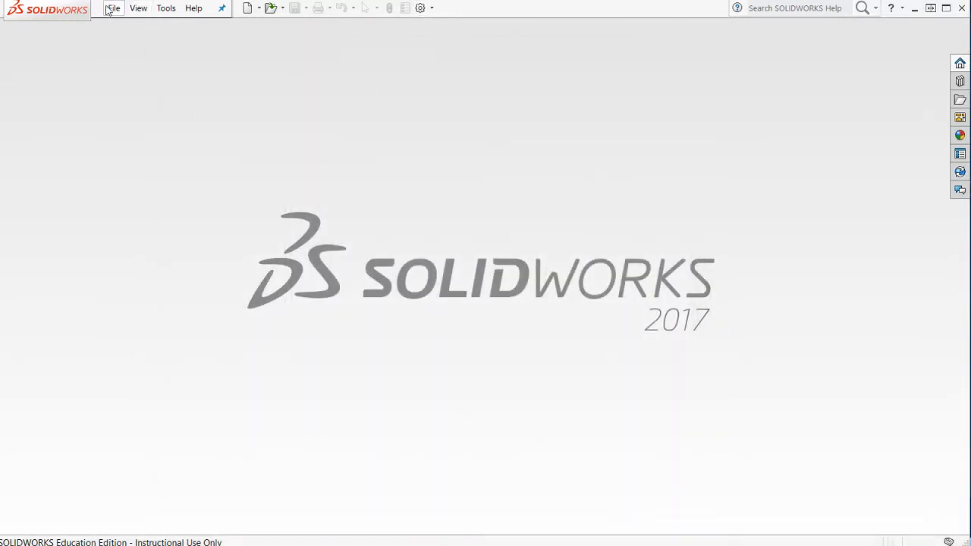
Create a new drawing from the CETA INCH DRAWING template and cancel its Model View command.
left_click(248, 8)
left_click(345, 159)
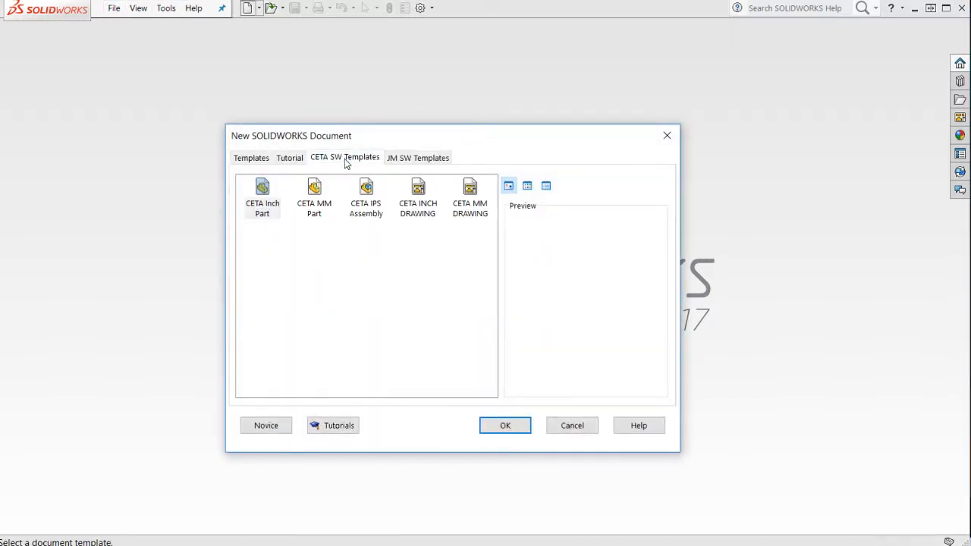
left_click(418, 199)
left_click(506, 425)
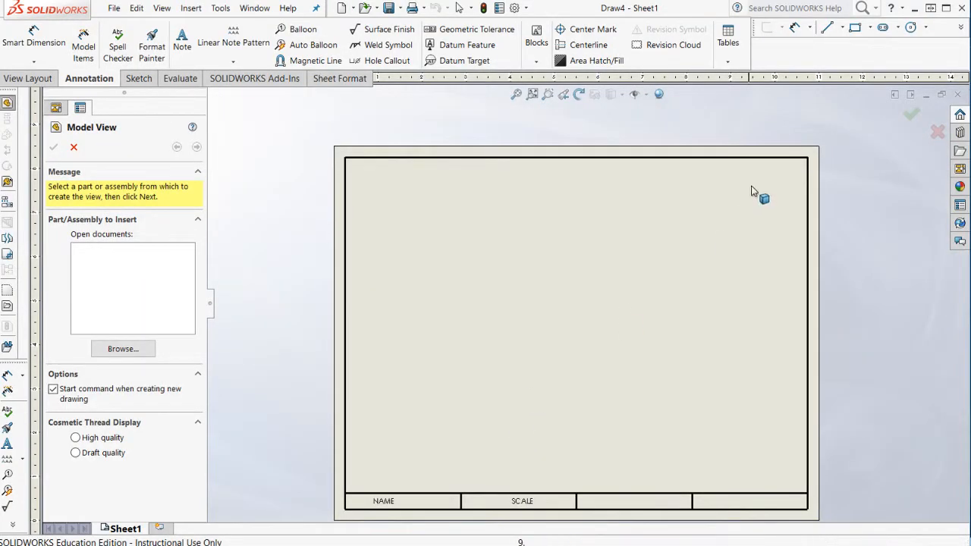
left_click(939, 133)
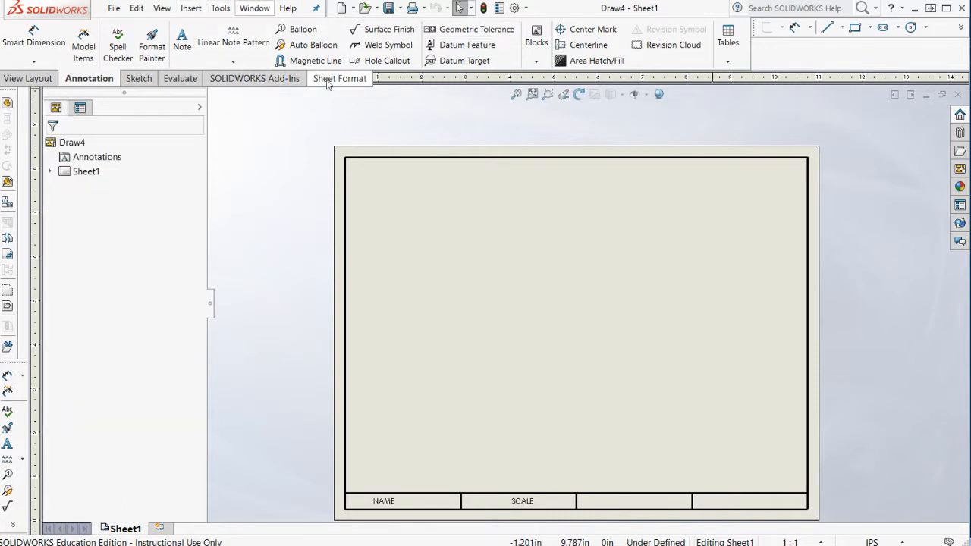
Open the first template file in SolidWorks Learning Module > SW Templates > CETA SW Templates.
left_click(343, 7)
key("Escape")
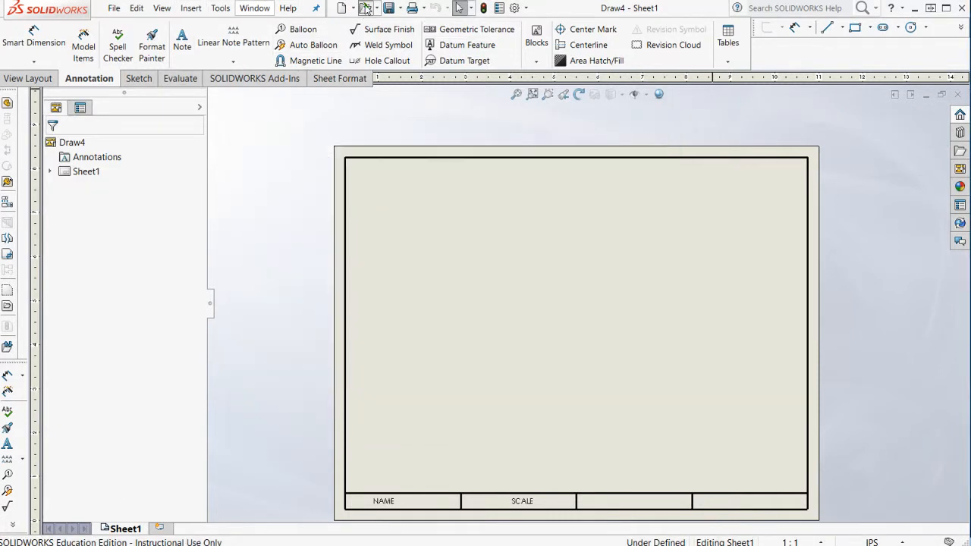
left_click(365, 8)
left_click(319, 307)
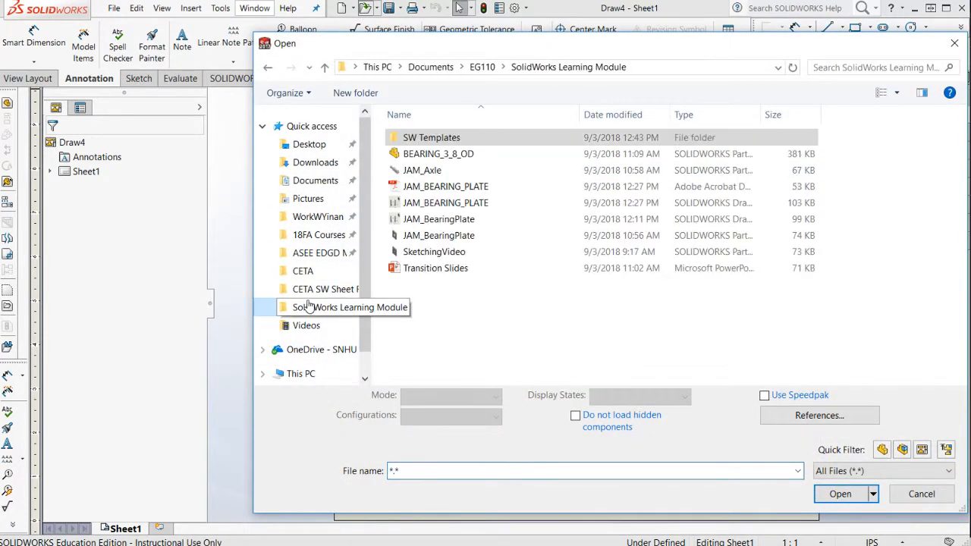
double_click(444, 139)
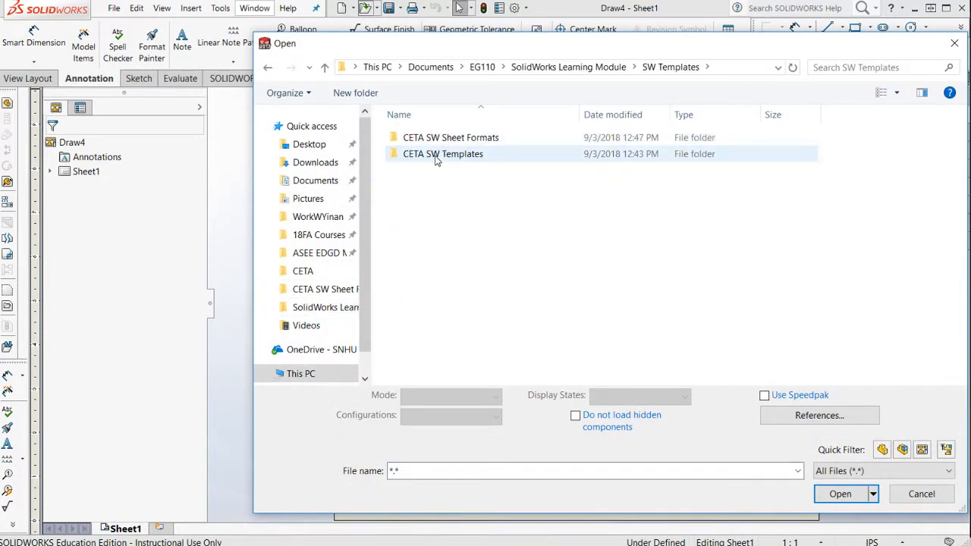
double_click(436, 156)
double_click(444, 138)
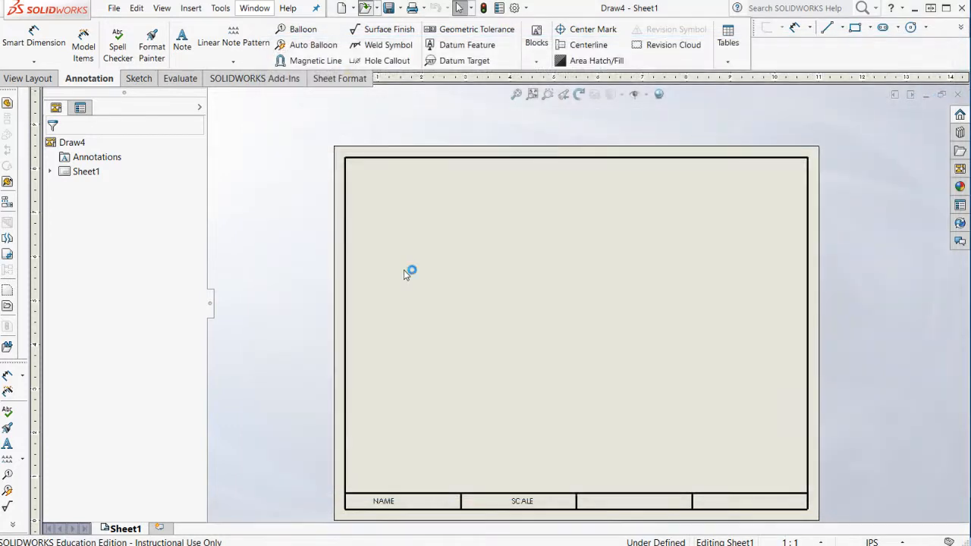